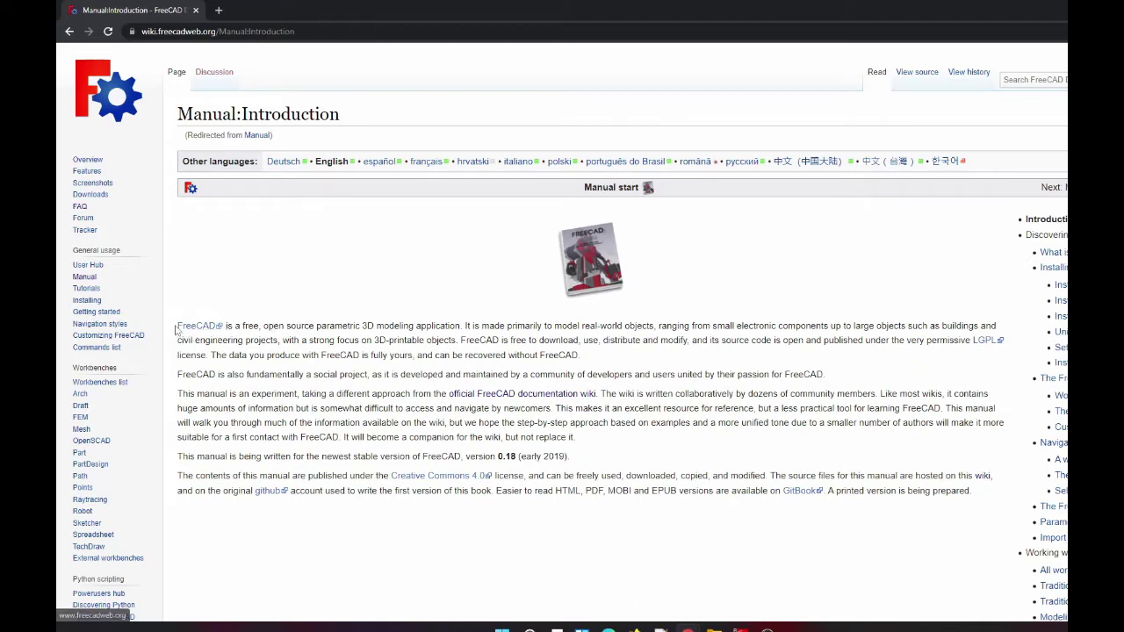
drag(177, 331, 344, 326)
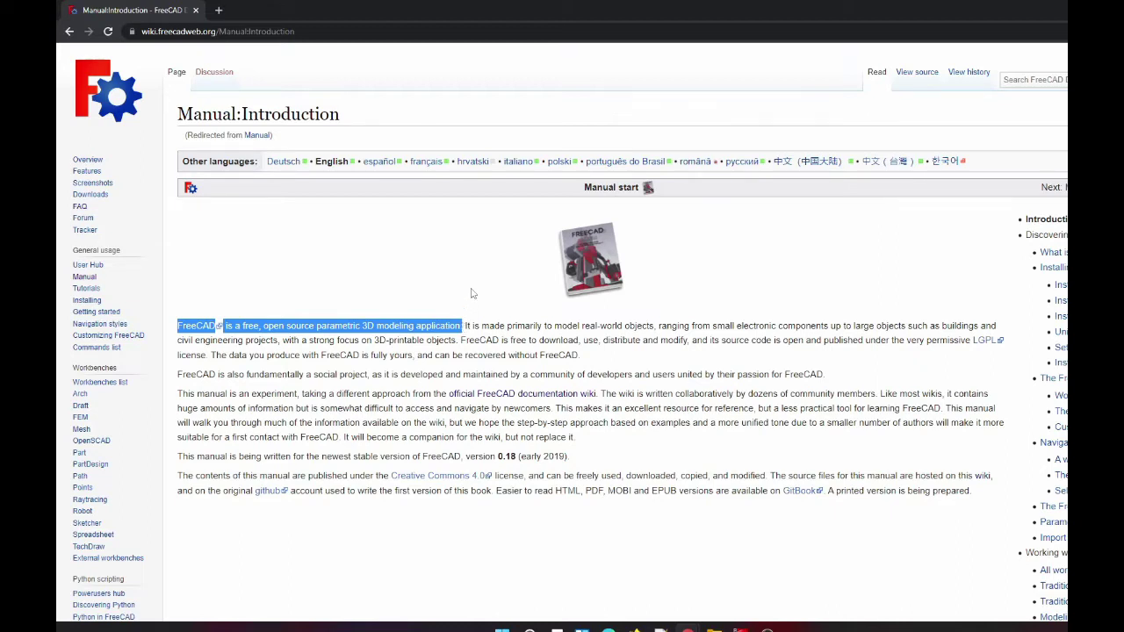
click(470, 292)
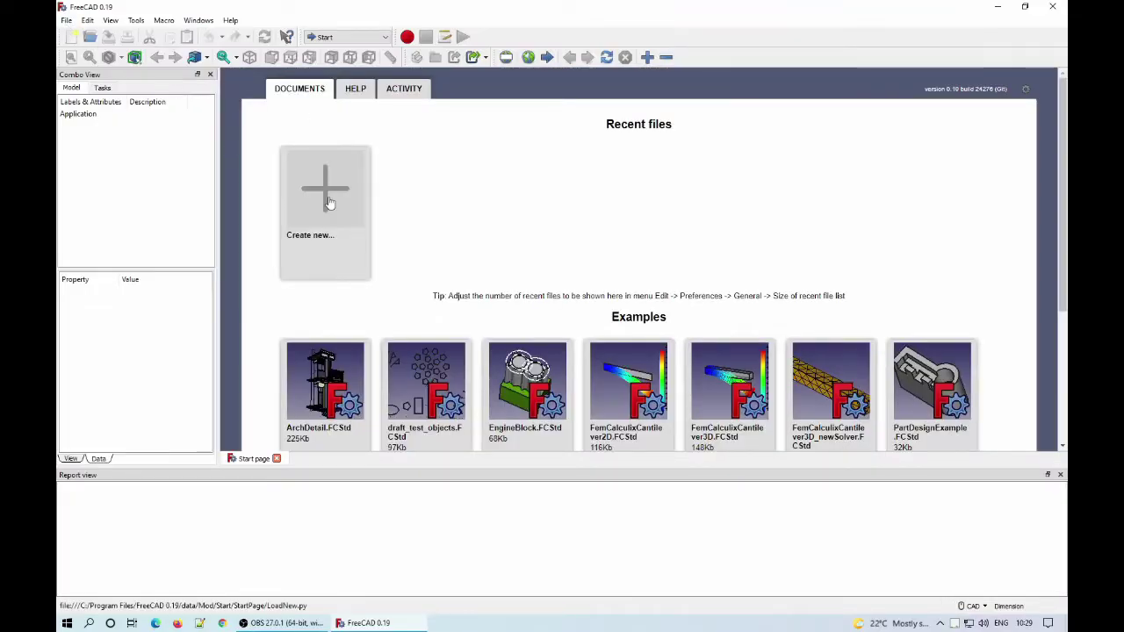
Create a new document and start a sketch on the XY plane in the Sketcher workbench
click(340, 211)
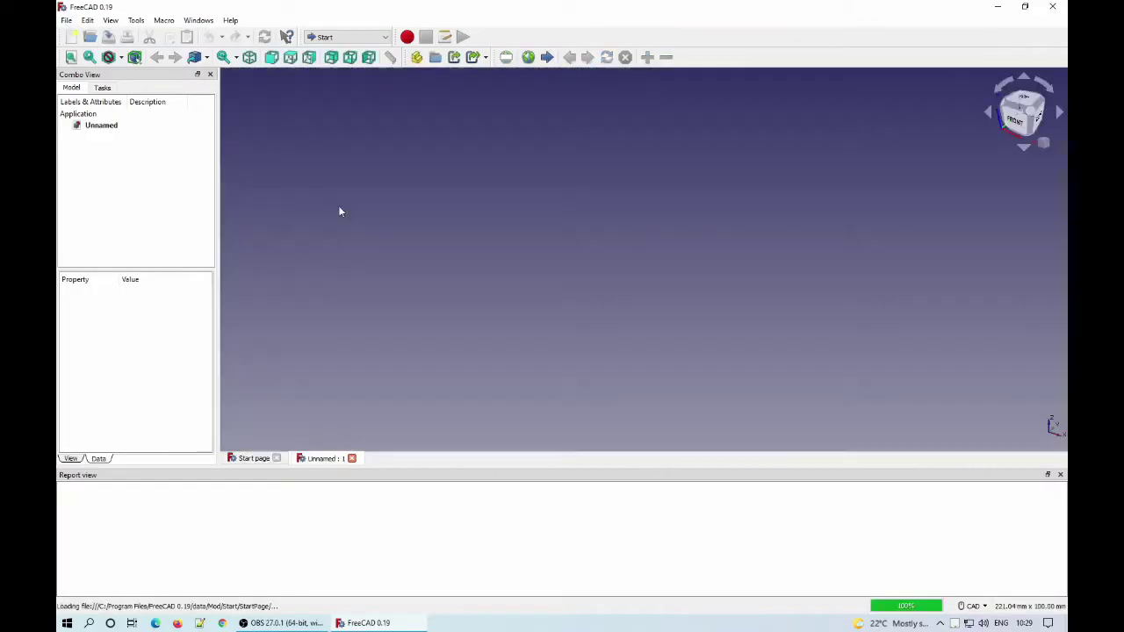
click(347, 37)
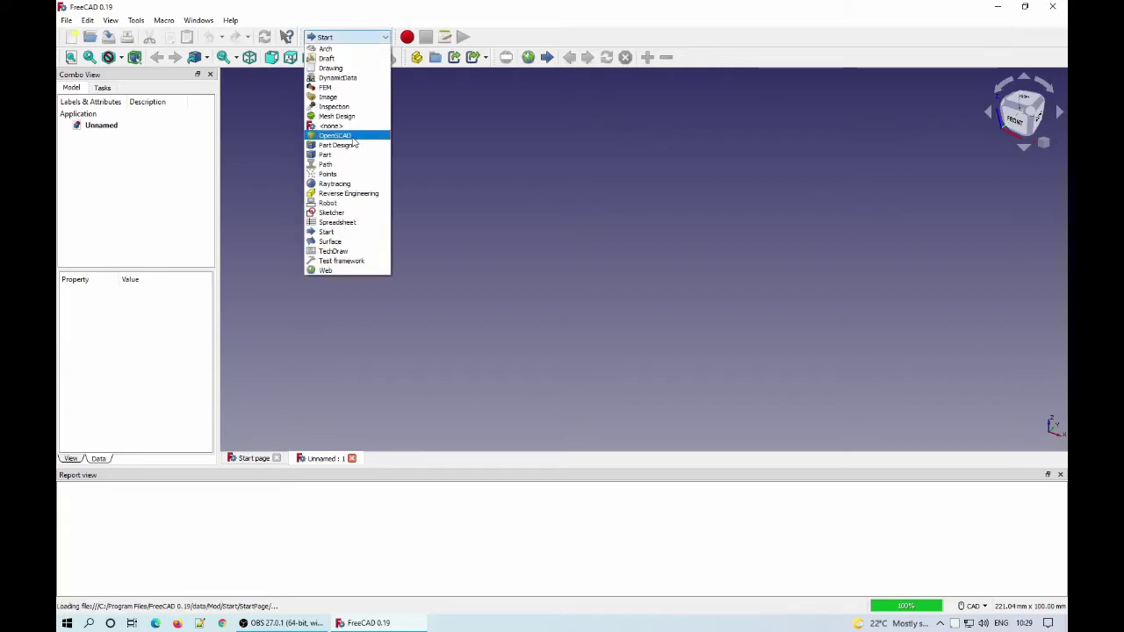
click(348, 214)
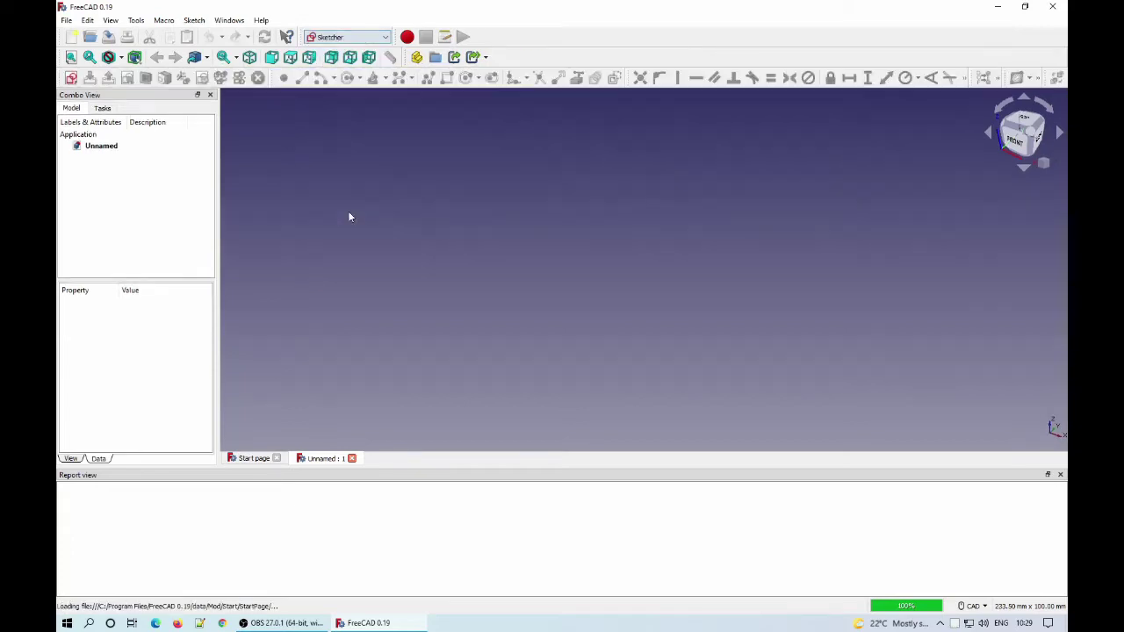
click(71, 77)
click(538, 359)
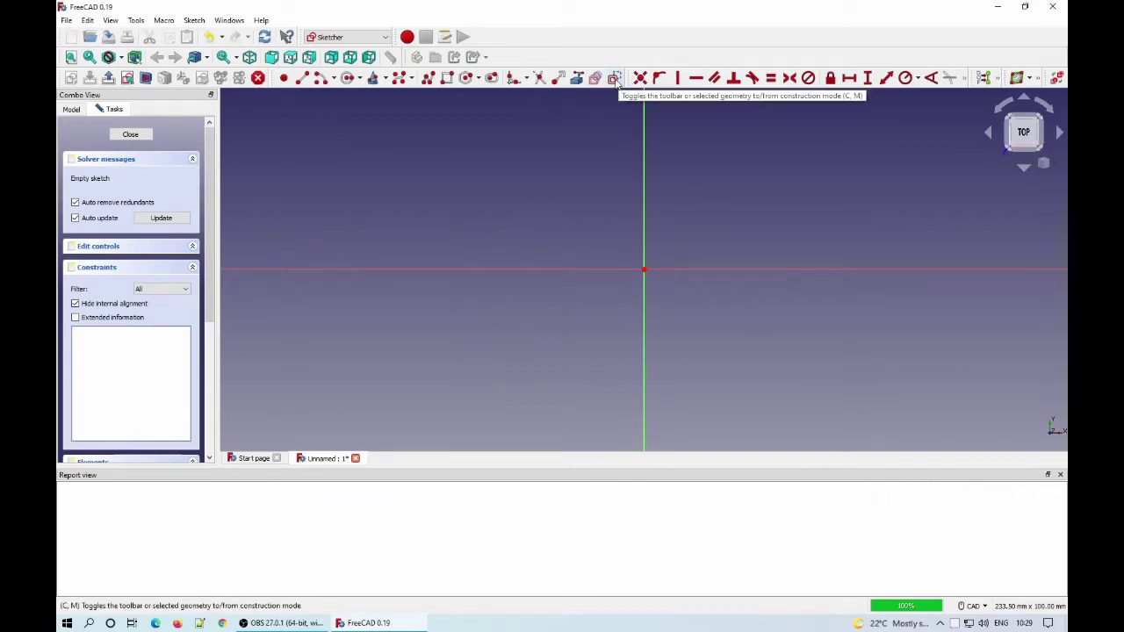
Draw a construction pentagon centred on the origin, with a circumscribed radius of about 45 mm and one vertex upward
click(478, 81)
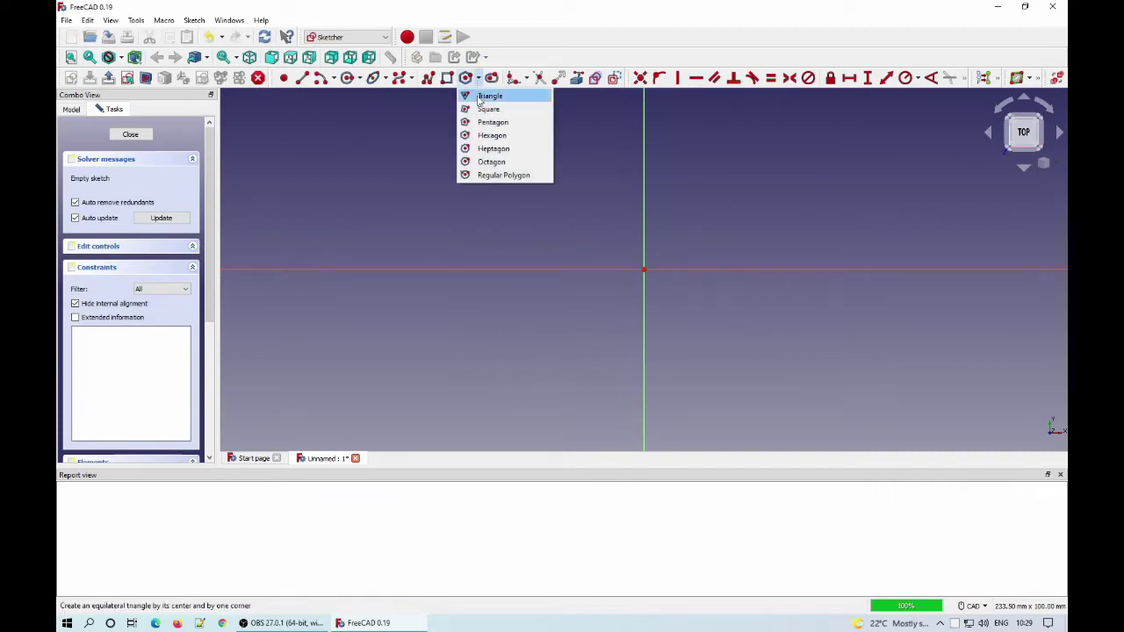
click(488, 121)
click(643, 269)
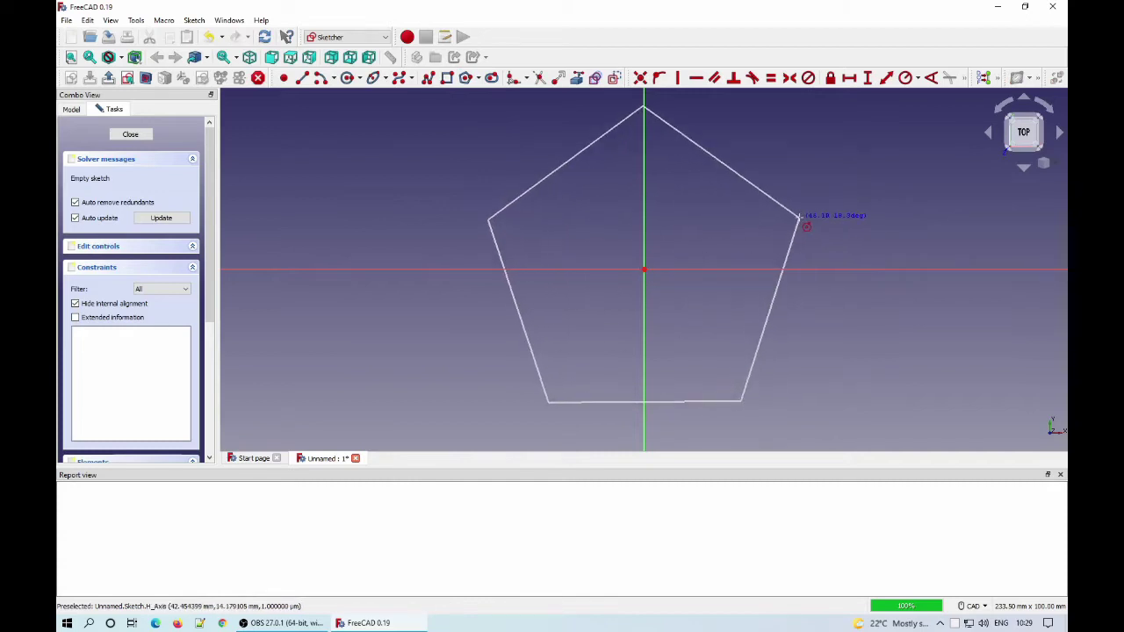
click(799, 216)
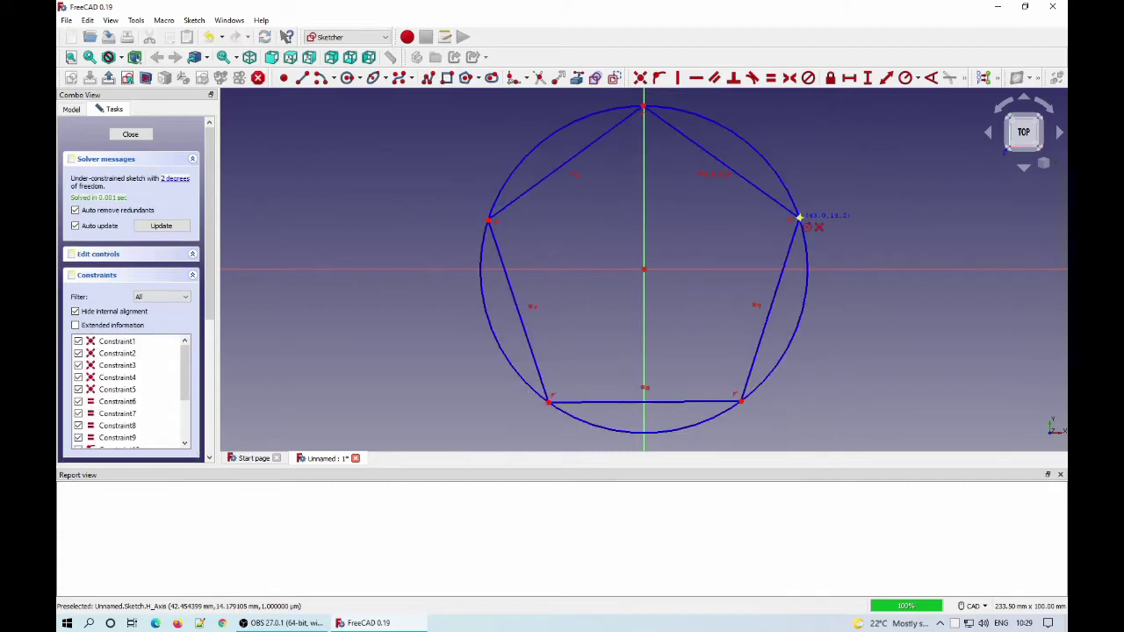
Constrain the pentagon's circumscribed circle to a 40 mm radius and make the pentagon's bottom edge horizontal
click(906, 77)
click(806, 269)
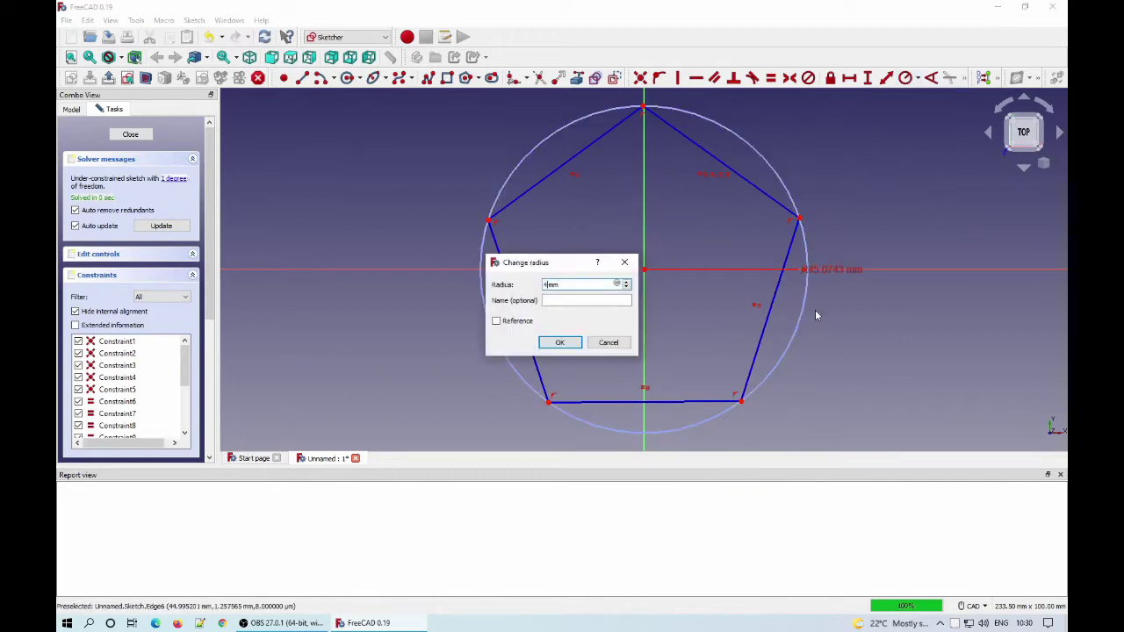
text(40)
key(Return)
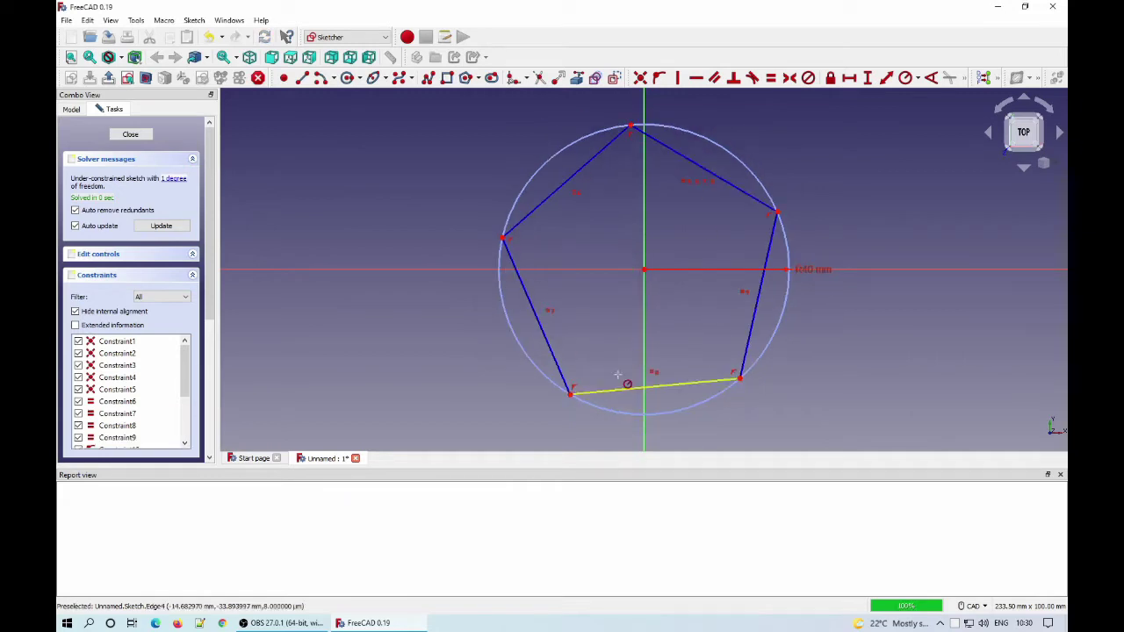
click(633, 128)
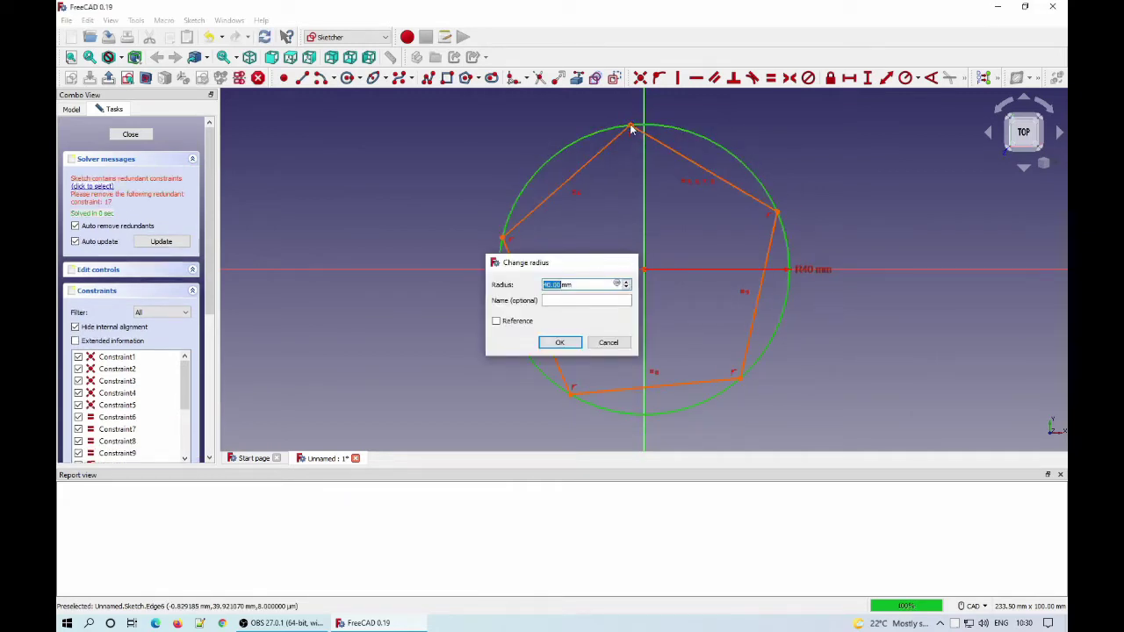
key(Escape)
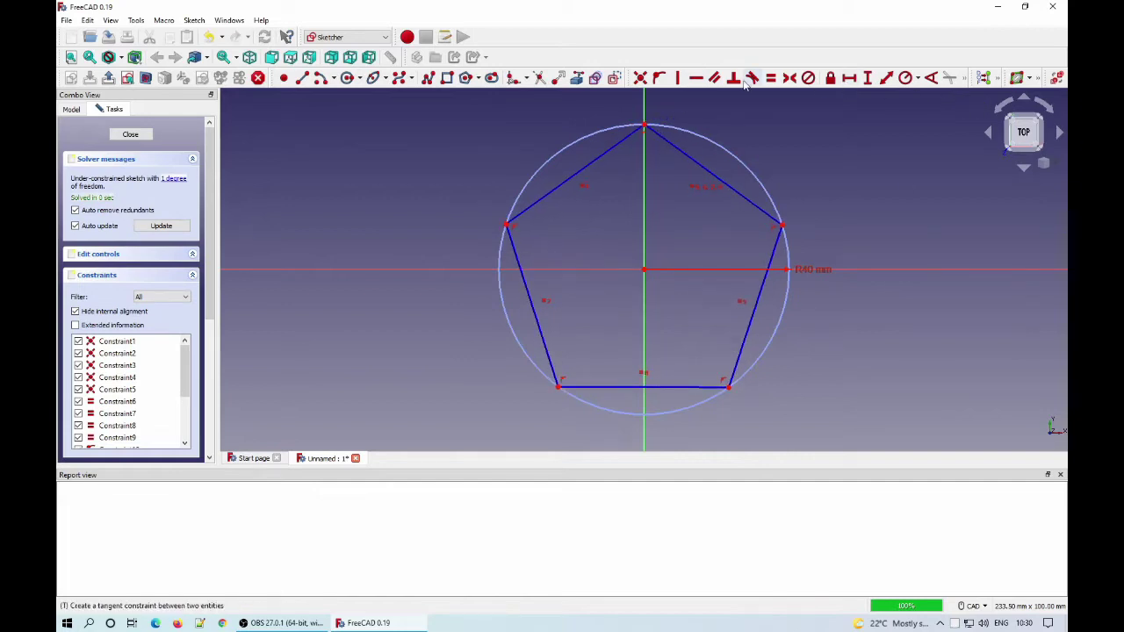
click(694, 79)
click(690, 386)
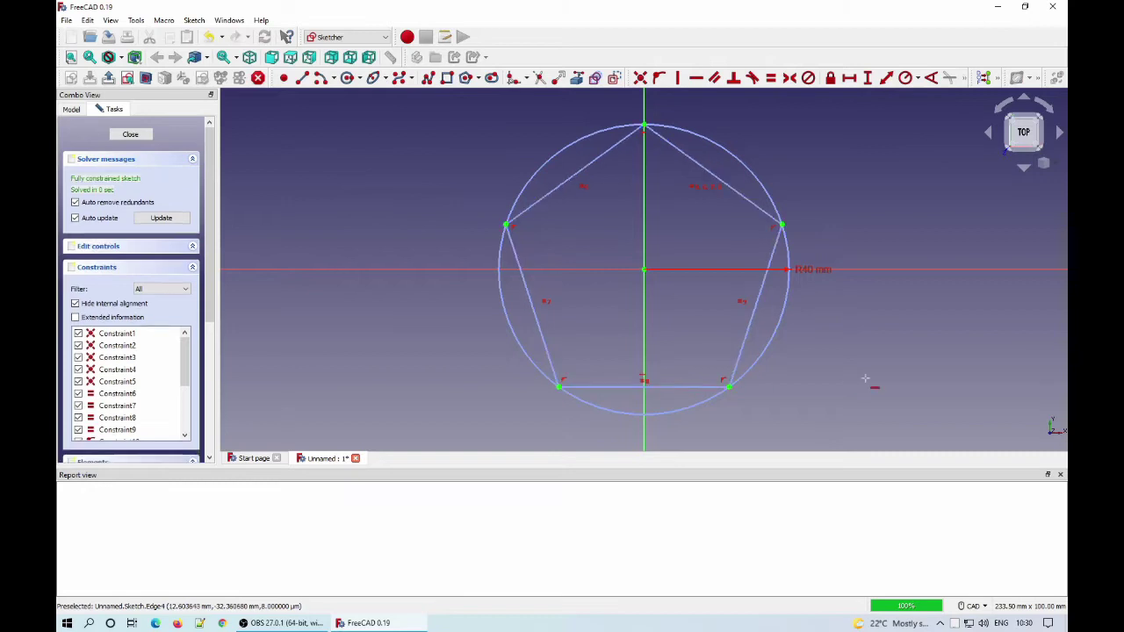
Draw five construction lines joining the pentagon's alternate vertices to form a five-pointed star
click(301, 78)
click(644, 126)
click(559, 387)
click(782, 226)
click(507, 226)
click(728, 387)
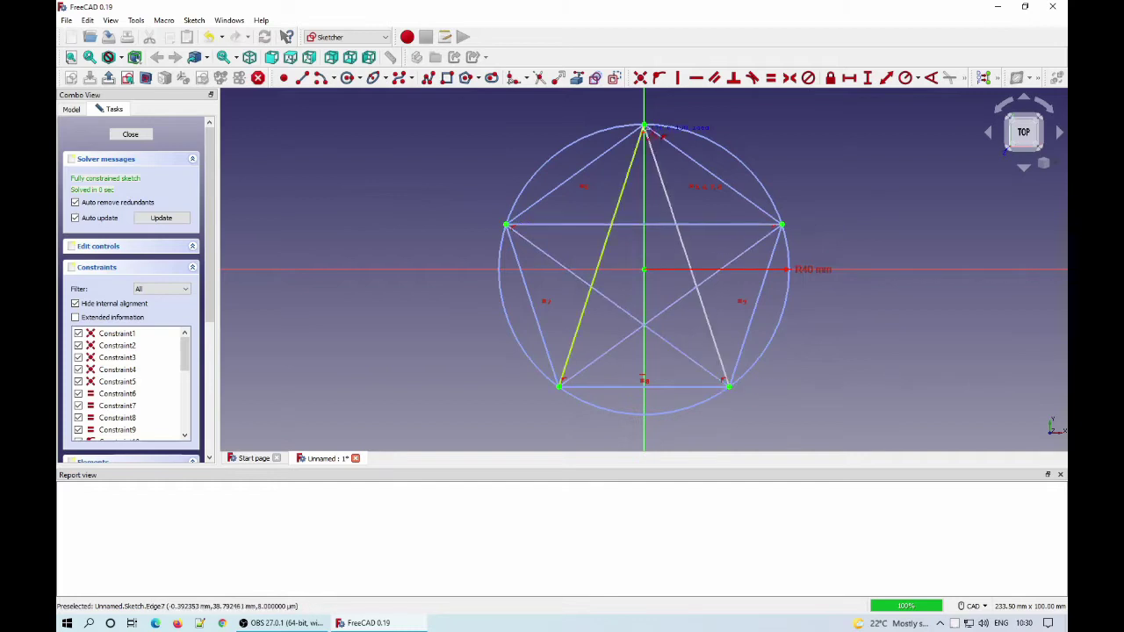
click(644, 126)
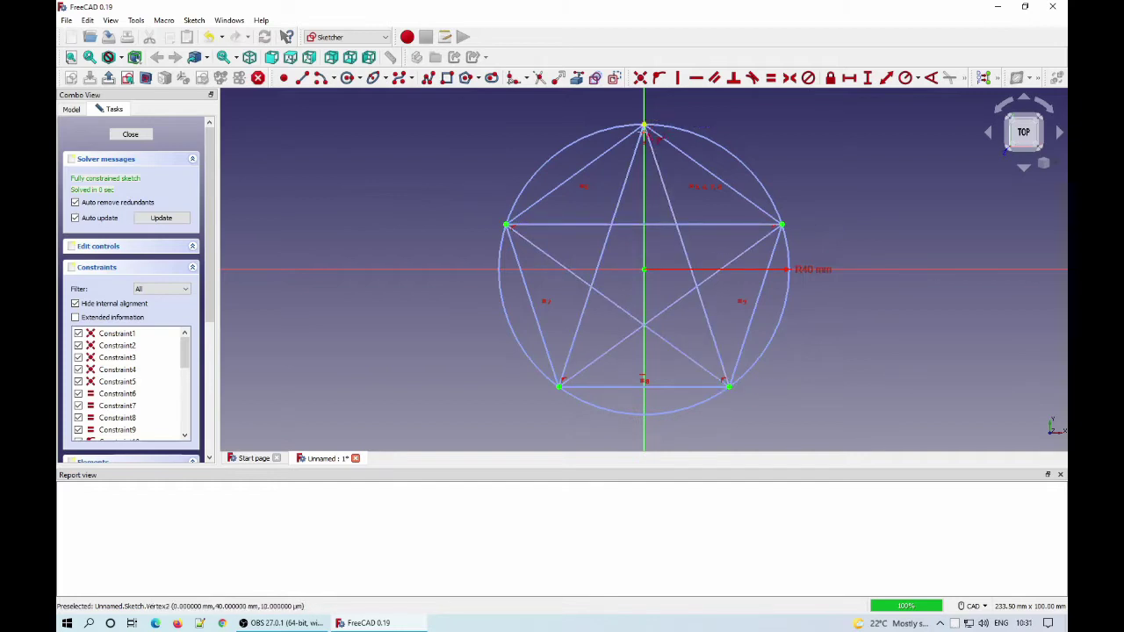
Convert the five star lines from construction to regular geometry
click(630, 164)
click(662, 180)
click(567, 225)
click(604, 296)
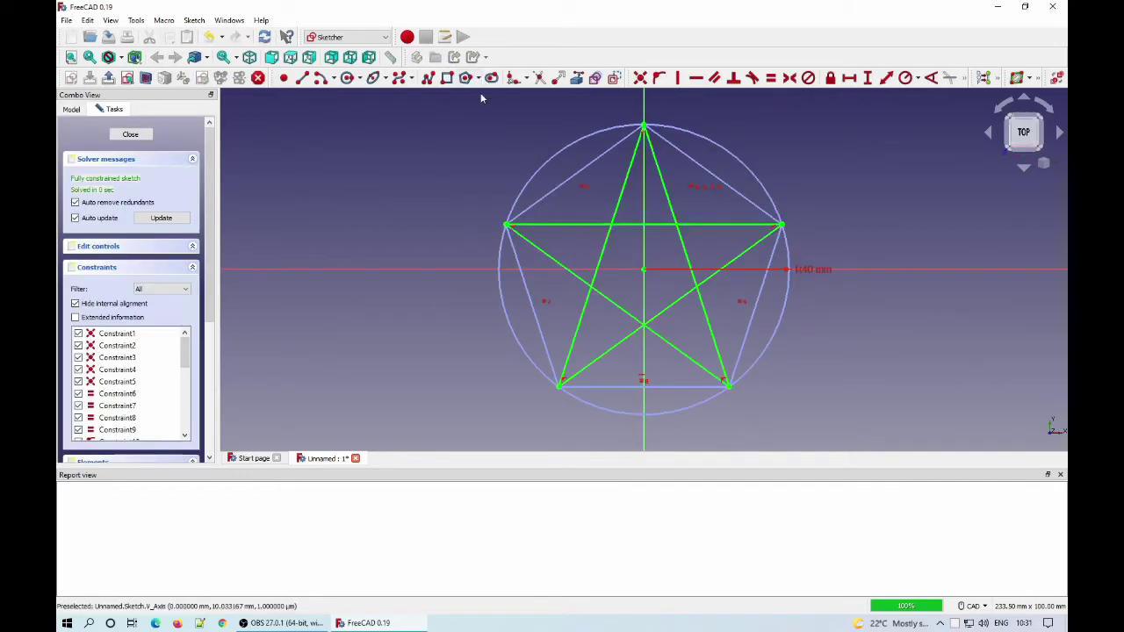
Trim away the inner segments of the star lines so that only the star outline is left
click(638, 227)
click(615, 306)
click(671, 306)
click(686, 257)
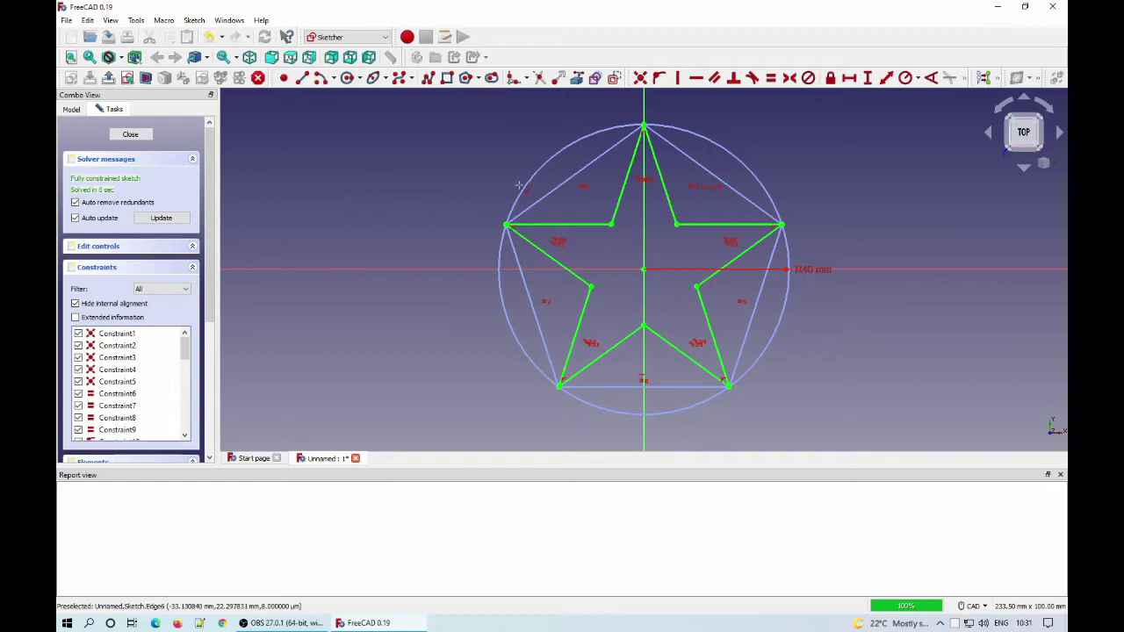
Fillet the five pointed tips of the star outline with small arcs
scroll(648, 120, up, 4)
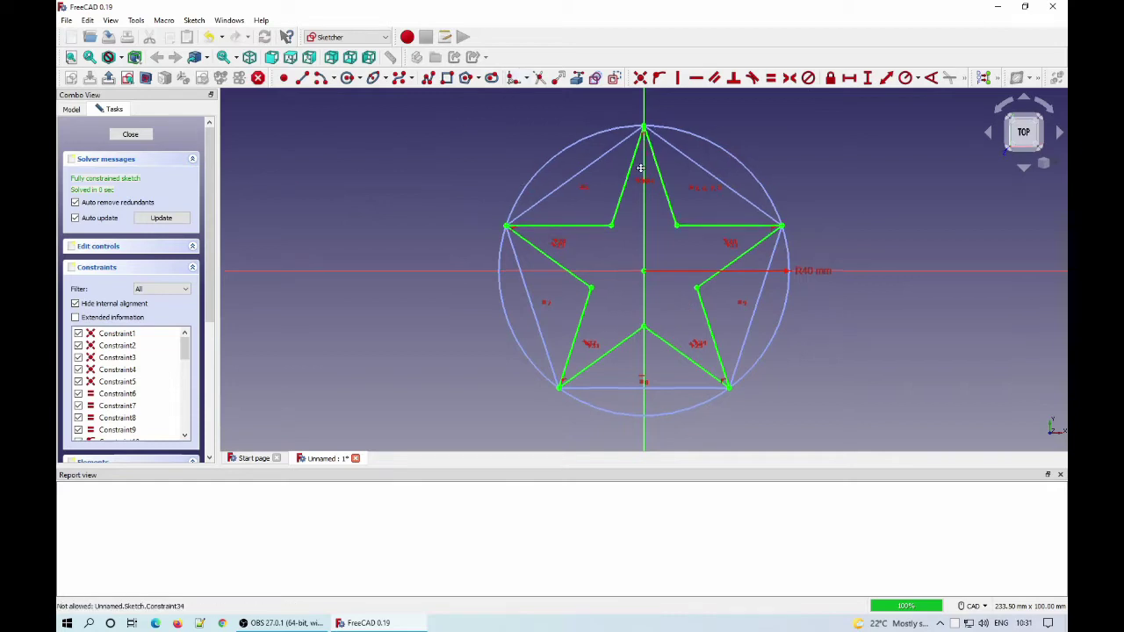
click(631, 157)
click(647, 158)
click(364, 358)
click(359, 376)
middle_drag(1002, 368, 970, 253)
click(894, 241)
click(892, 256)
middle_drag(696, 313, 692, 136)
click(784, 400)
click(772, 410)
click(433, 409)
click(421, 401)
Draw five radial lines between the origin and the pentagon's vertices
scroll(612, 328, down, 3)
middle_drag(635, 260, 615, 360)
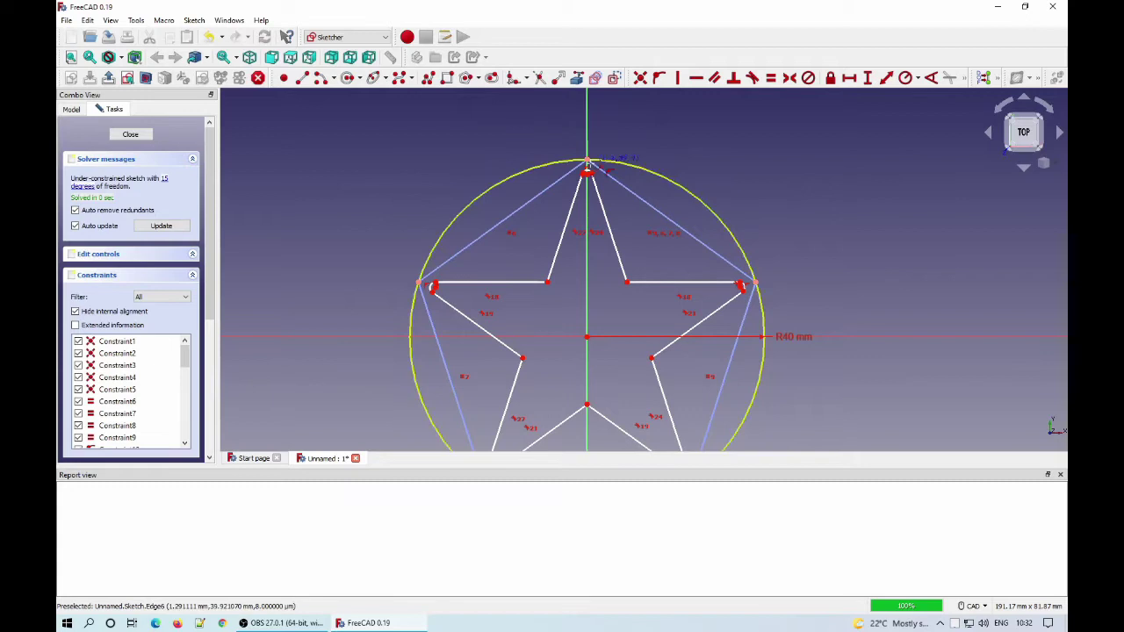
click(587, 337)
click(755, 283)
click(586, 337)
click(419, 283)
click(587, 337)
middle_drag(576, 364, 583, 250)
click(490, 365)
click(593, 223)
click(698, 365)
Constrain the distance between the top tip's fillet centre and the pentagon's top vertex to 4 mm
scroll(614, 176, up, 6)
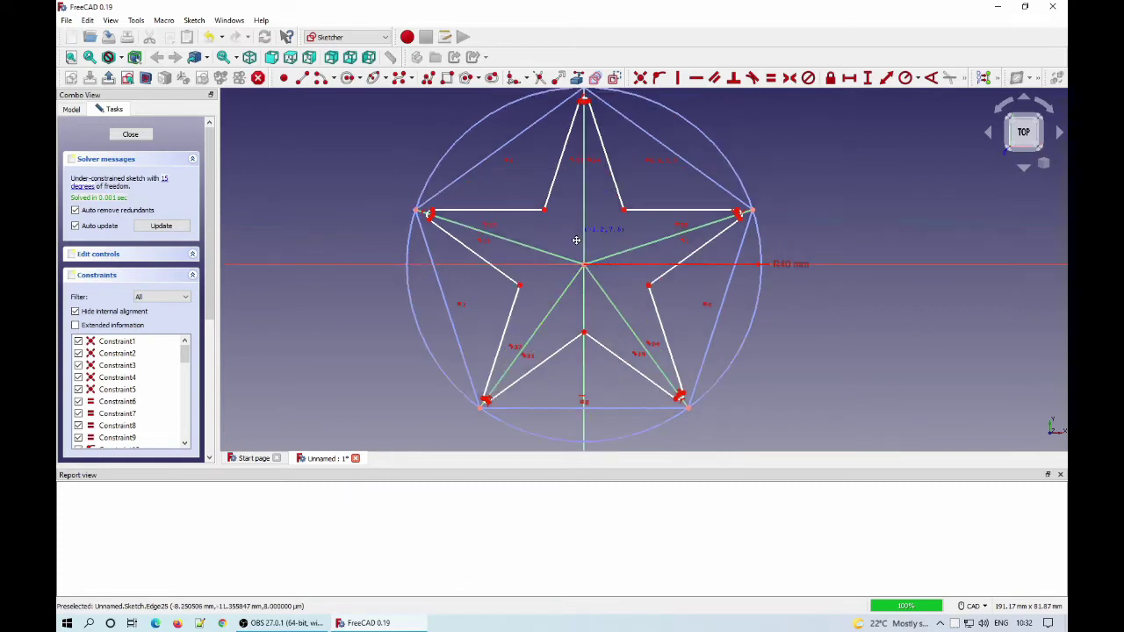
middle_drag(621, 209, 610, 275)
click(887, 79)
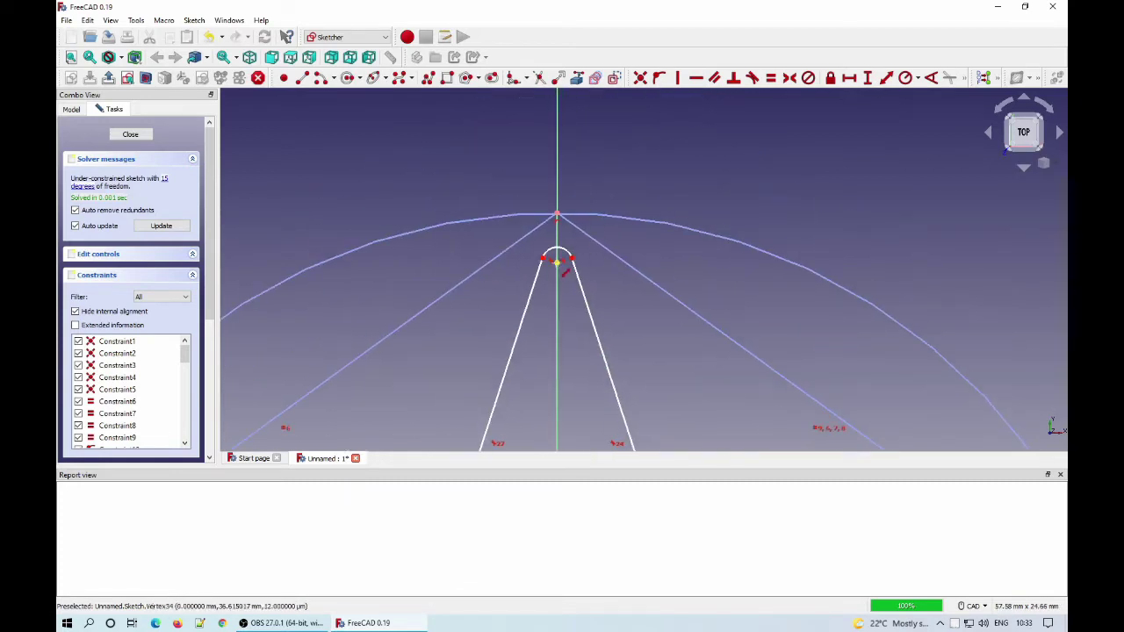
click(557, 261)
click(557, 213)
text(4)
key(Return)
Constrain the distance between the right tip's fillet centre and its pentagon vertex to 4 mm
middle_drag(629, 330, 596, 87)
middle_drag(1026, 390, 833, 304)
click(840, 309)
click(893, 292)
text(4)
key(Return)
Constrain the fillet centres of the two lower tips to 4 mm from their pentagon vertices
middle_drag(706, 366, 686, 91)
middle_drag(617, 404, 600, 165)
click(644, 428)
text(4)
key(Return)
middle_drag(468, 308, 850, 184)
click(335, 303)
key(Return)
Add the same distance constraint between the left tip's fillet centre and its pentagon vertex
scroll(418, 384, up, 4)
middle_drag(485, 326, 494, 350)
click(372, 228)
click(306, 208)
click(385, 278)
Constrain the fillet centres of the top and right tips onto their radial lines with point-on-object constraints
middle_drag(655, 183, 413, 351)
mouse_move(741, 96)
middle_down()
mouse_move(509, 252)
mouse_move(491, 380)
middle_up()
click(664, 81)
click(494, 233)
click(494, 195)
middle_drag(692, 446, 441, 21)
click(857, 241)
click(894, 228)
Constrain the fillet centres of the two lower tips and the left tip onto their radial lines, and close the sketch
middle_drag(727, 443, 744, 10)
scroll(645, 378, up, 1)
click(645, 379)
middle_drag(367, 388, 1045, 223)
click(376, 205)
click(387, 221)
middle_drag(506, 115, 563, 581)
middle_drag(417, 109, 537, 486)
click(284, 180)
click(270, 170)
scroll(606, 234, down, 9)
middle_drag(688, 245, 486, 226)
key(Escape)
key(Escape)
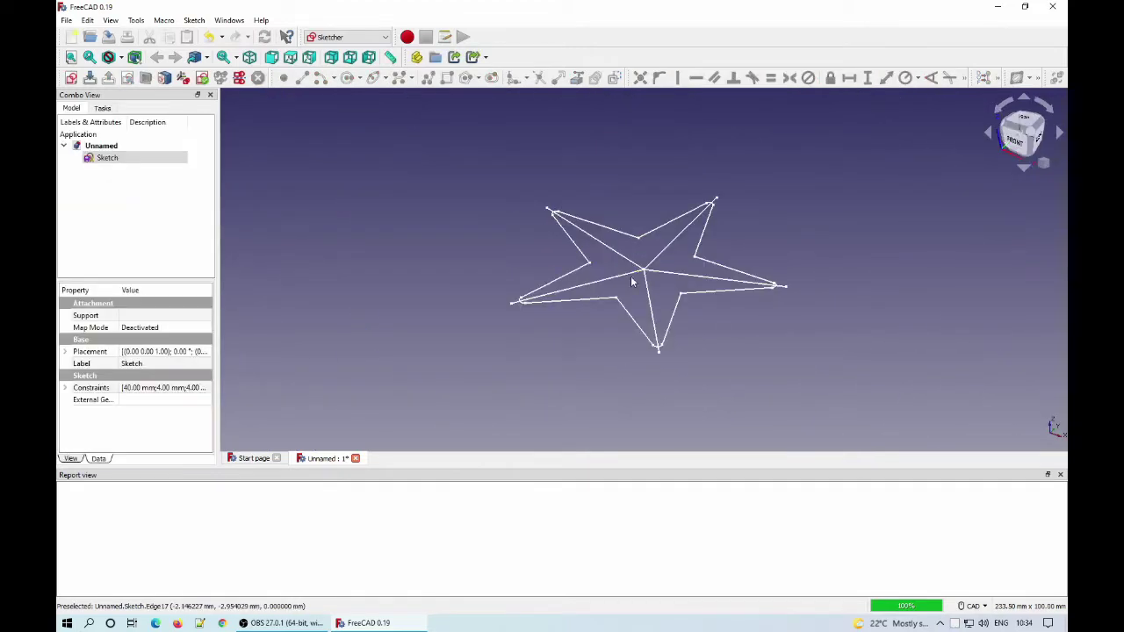
Reopen the star sketch, convert the five radial lines to construction geometry, and close the sketch
double_click(647, 254)
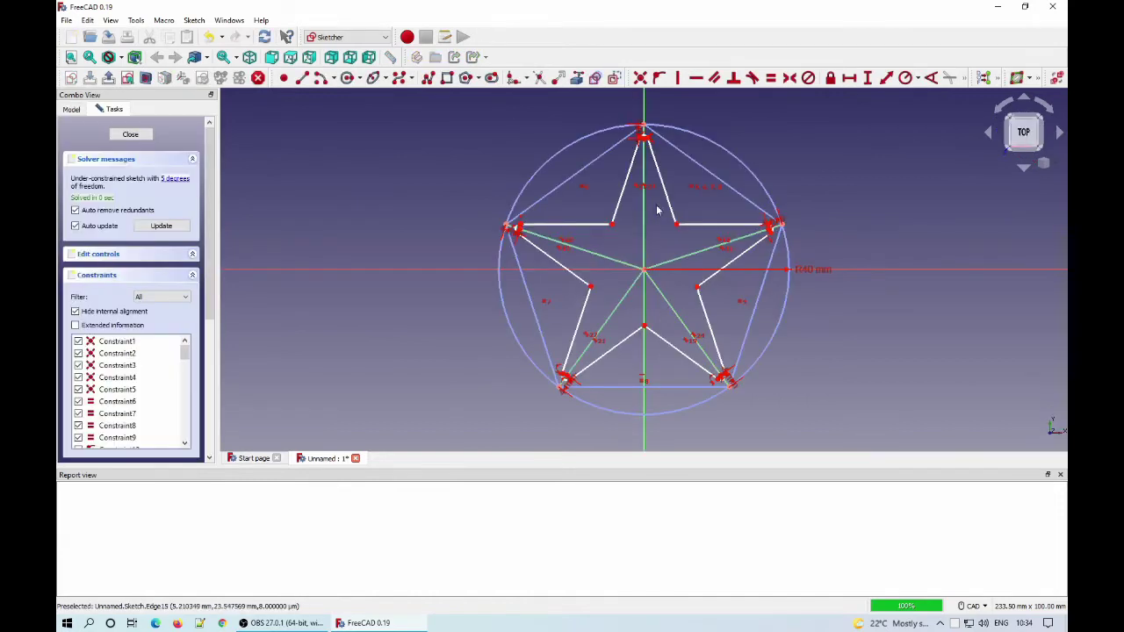
click(606, 258)
click(605, 324)
click(682, 323)
click(708, 249)
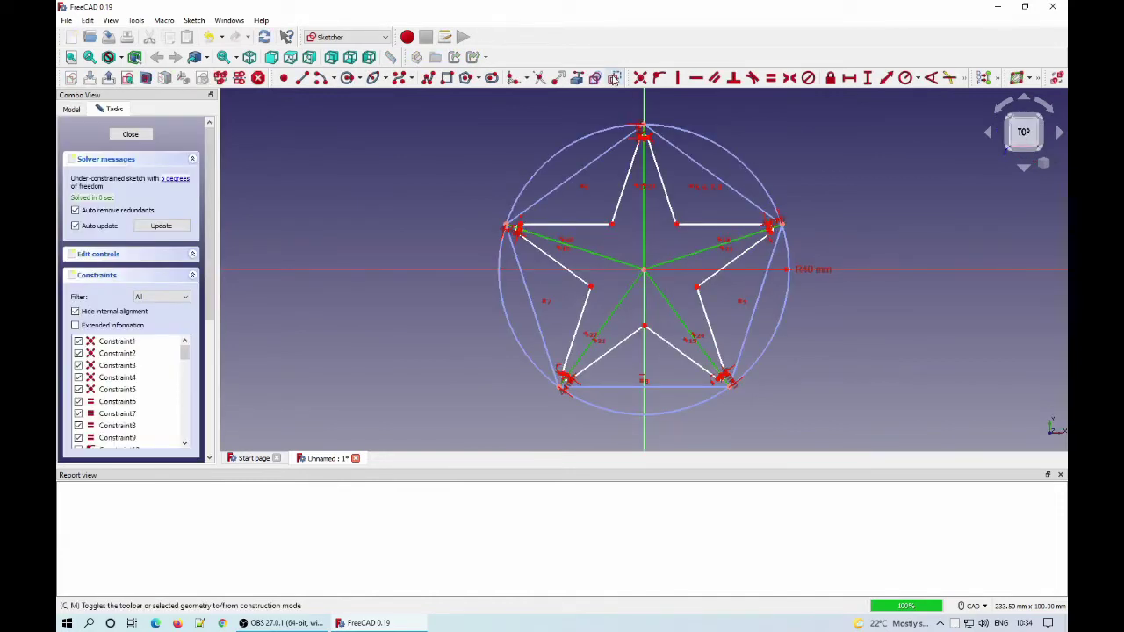
click(614, 77)
key(Escape)
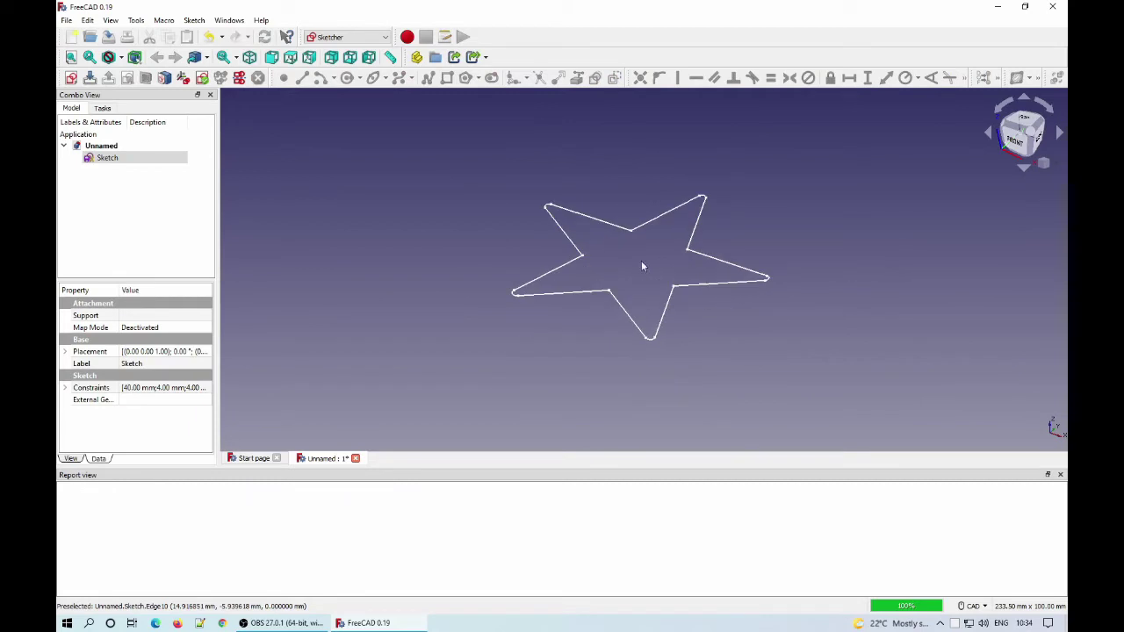
Inspect the star outline from different angles and return to the top view
click(665, 255)
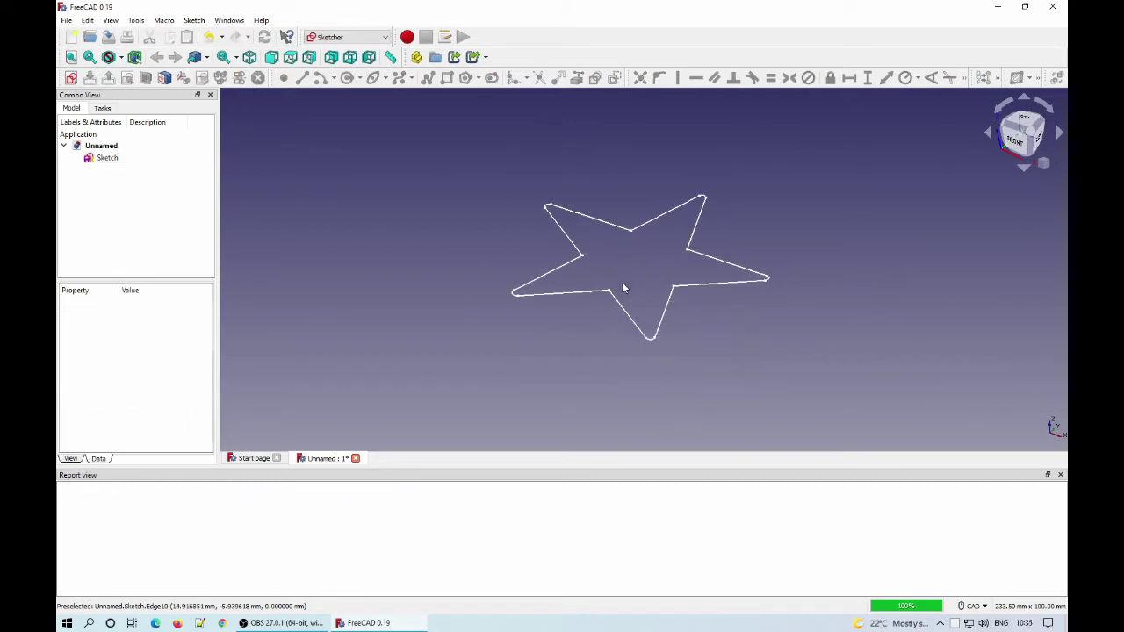
middle_drag(633, 261, 607, 242)
right_click(602, 251)
click(479, 252)
mouse_move(470, 240)
middle_down()
mouse_move(554, 231)
mouse_move(509, 291)
mouse_move(595, 231)
mouse_move(596, 281)
mouse_move(575, 255)
middle_up()
click(1031, 125)
middle_drag(598, 219, 606, 291)
Start recording a new macro whose name begins with cc_
click(164, 19)
click(190, 34)
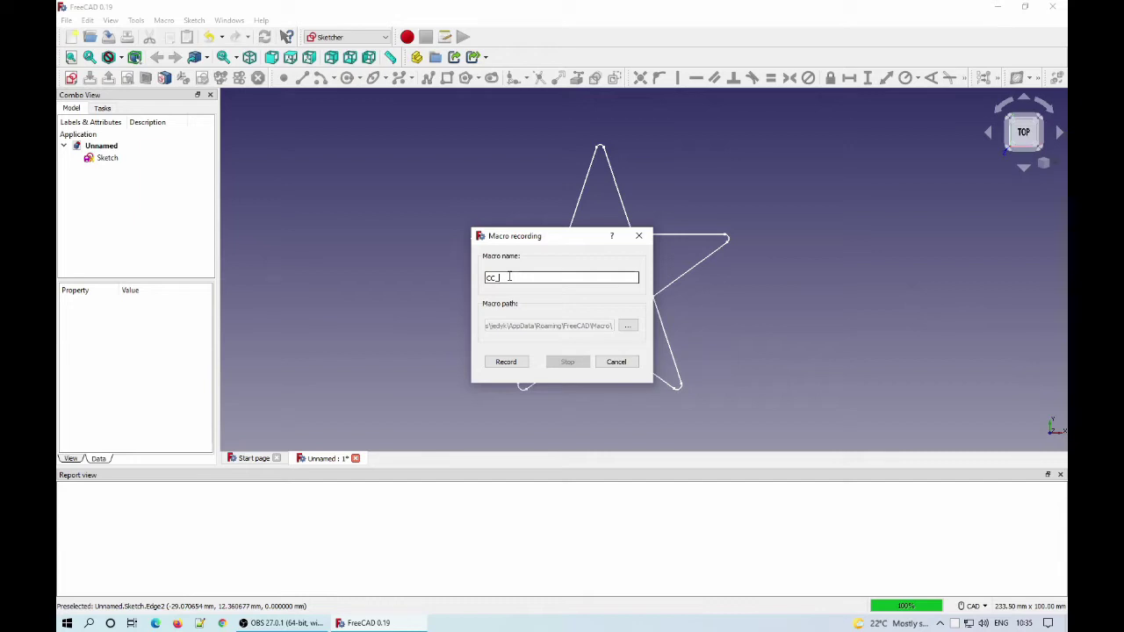
click(505, 361)
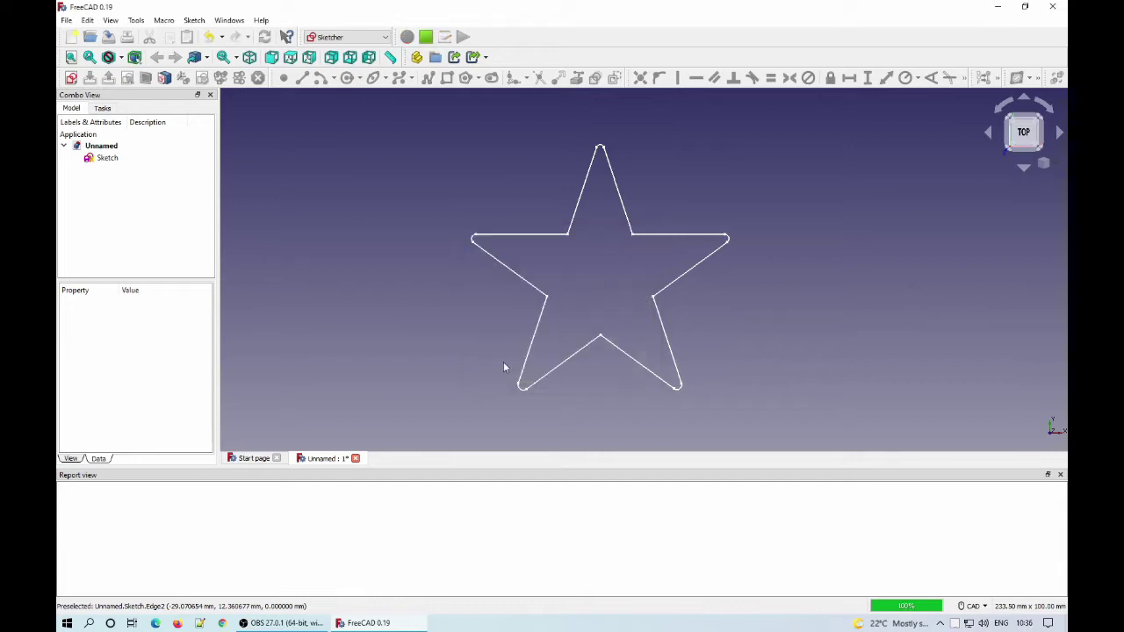
In the Part workbench, create a 2D offset of the star sketch with a 0.8 mm offset and Fill offset enabled
click(385, 38)
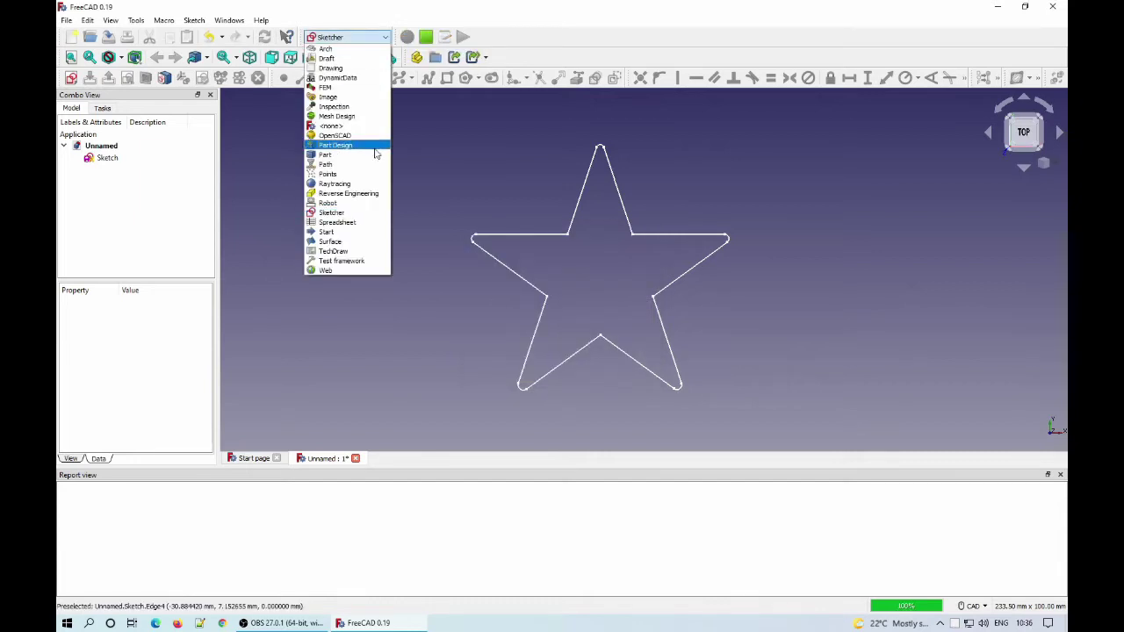
click(338, 155)
click(584, 195)
click(391, 79)
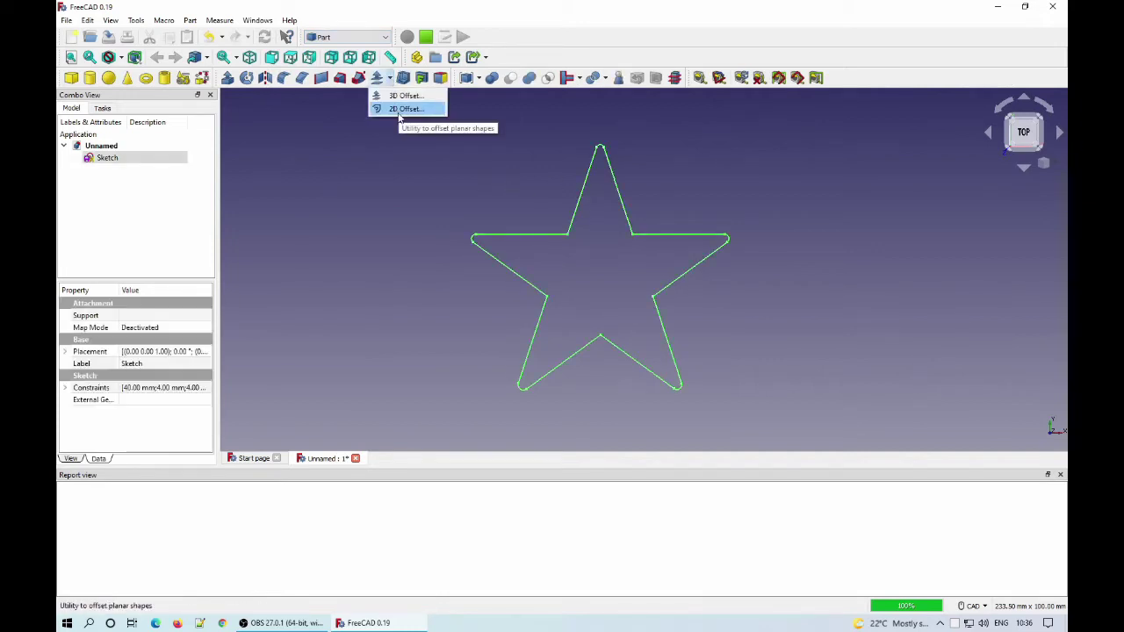
click(402, 109)
click(162, 181)
text(0.8)
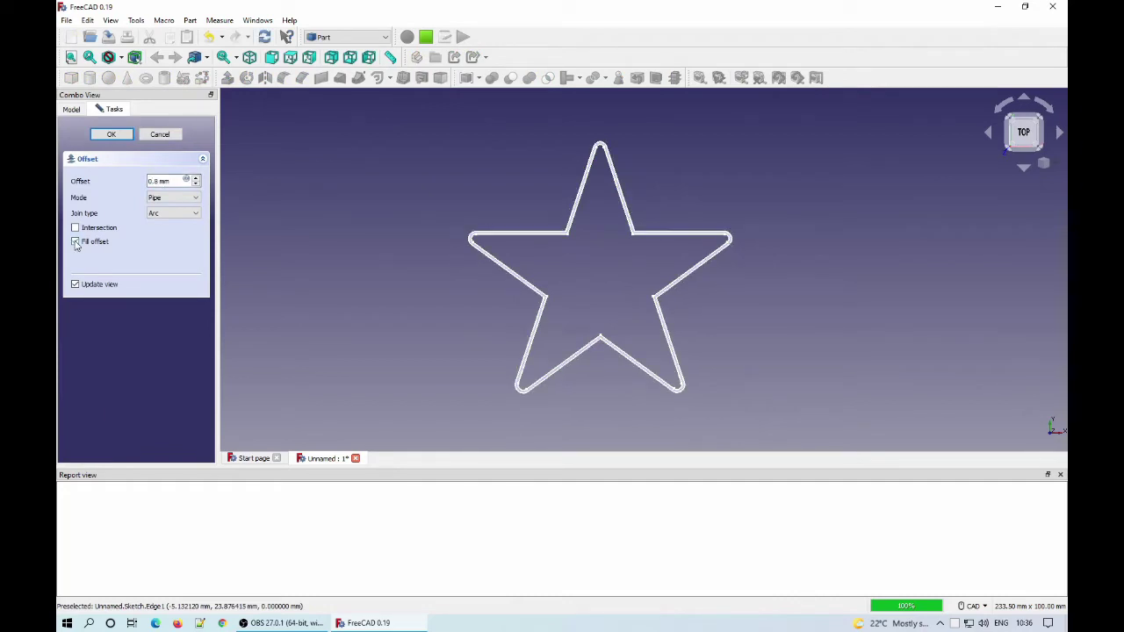
click(111, 134)
Extrude the filled star offset 25 mm along its normal
scroll(556, 237, up, 5)
scroll(516, 217, down, 5)
click(227, 78)
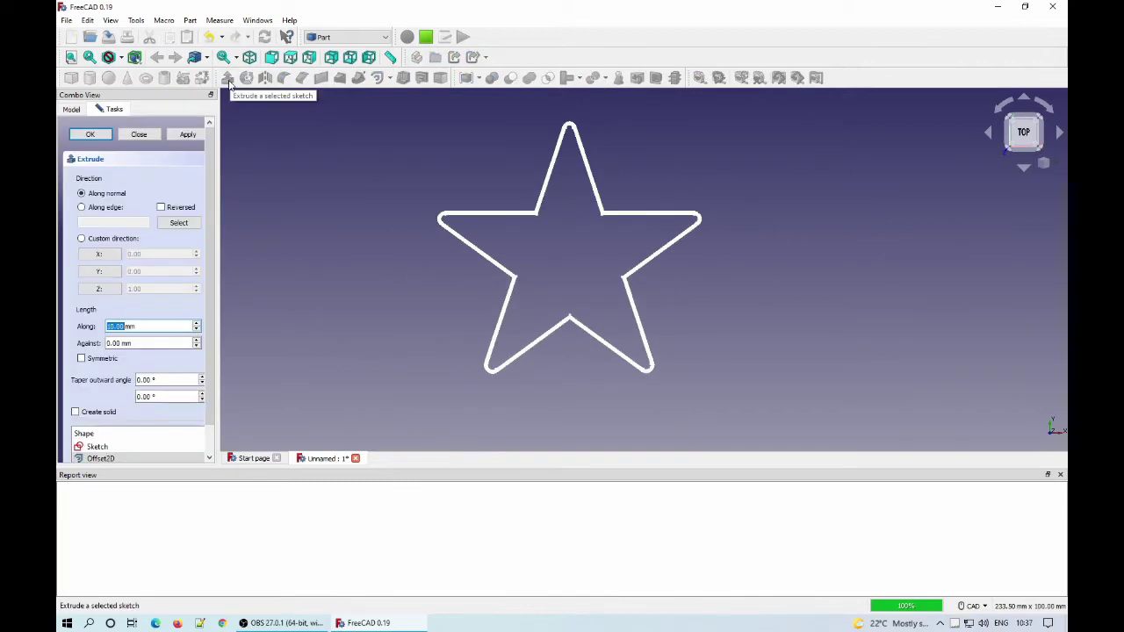
key(Return)
middle_drag(589, 266, 563, 252)
key(2)
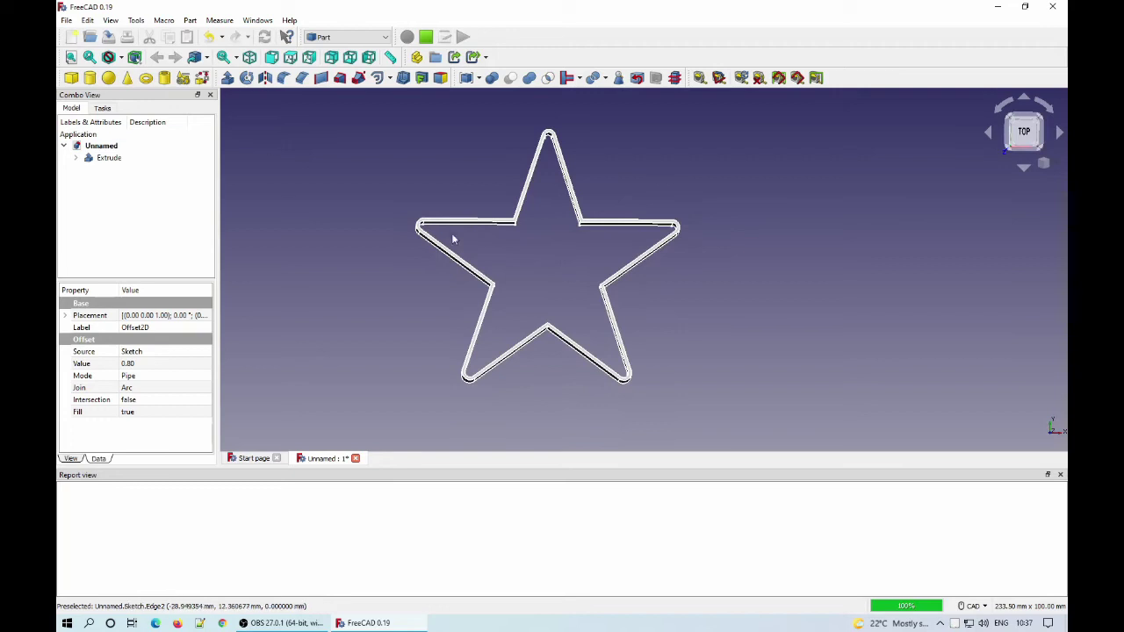
click(389, 78)
click(403, 109)
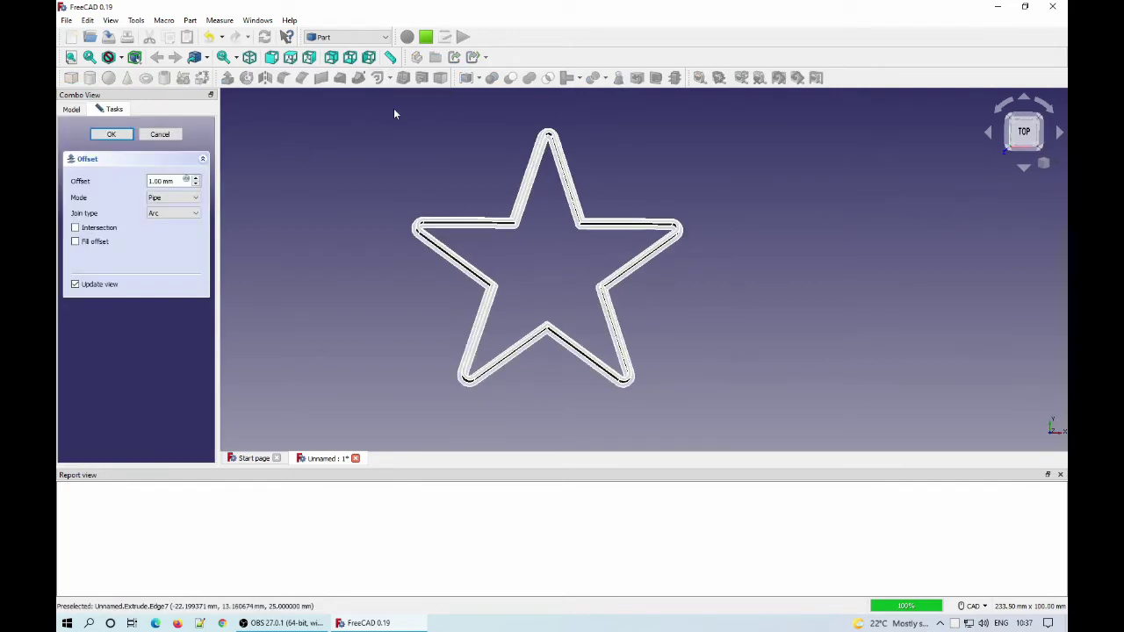
text(10)
key(BackSpace)
key(Return)
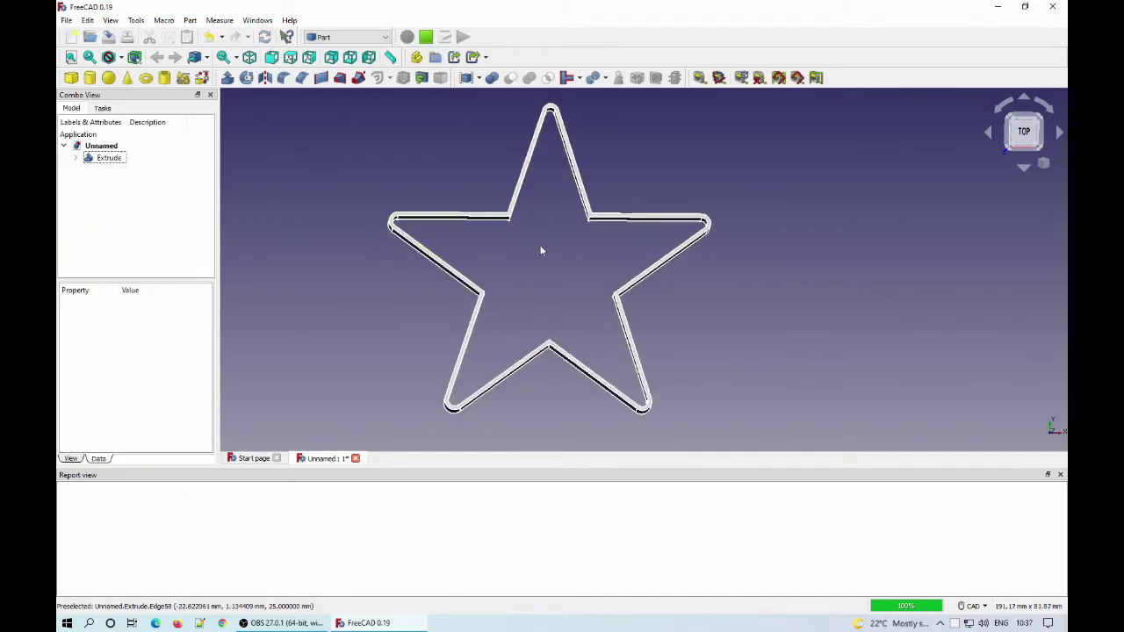
Create a 2D offset of the star sketch with a 10 mm offset and Fill offset enabled
scroll(539, 245, up, 4)
click(477, 196)
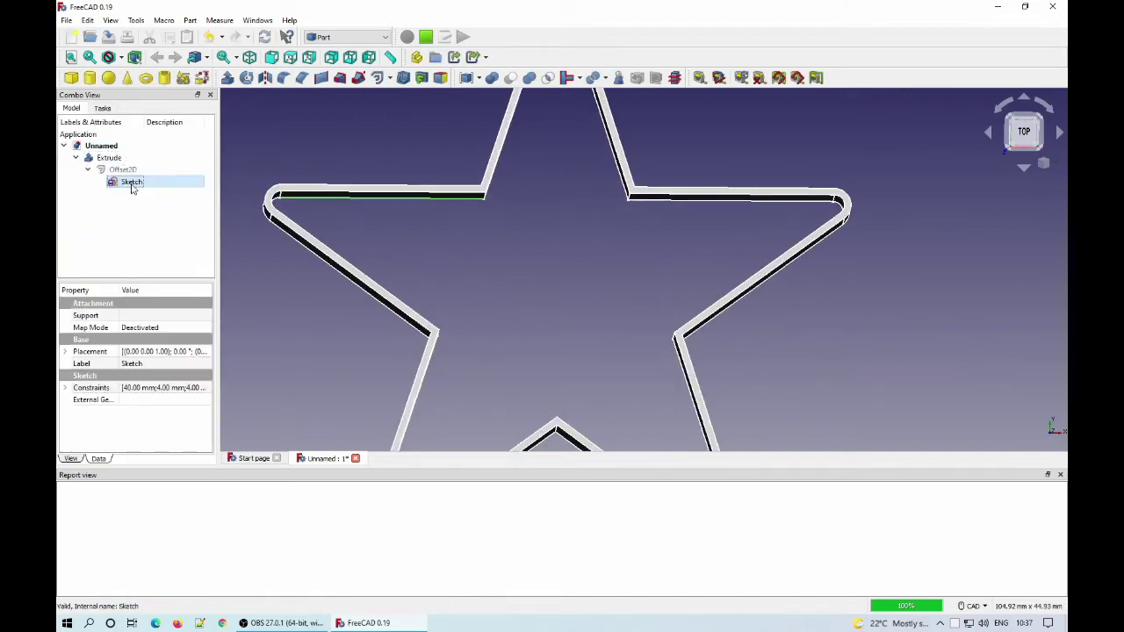
click(389, 78)
click(397, 108)
click(159, 182)
text(10)
click(93, 242)
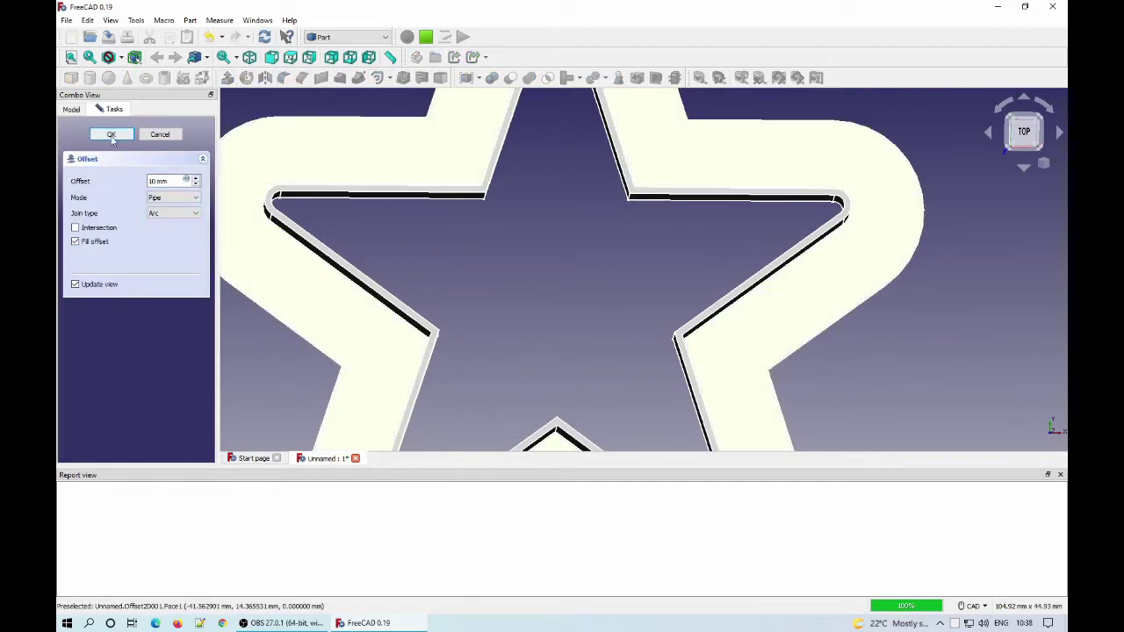
click(112, 135)
Extrude the filled 10 mm star offset 2 mm along its normal
click(283, 287)
click(227, 78)
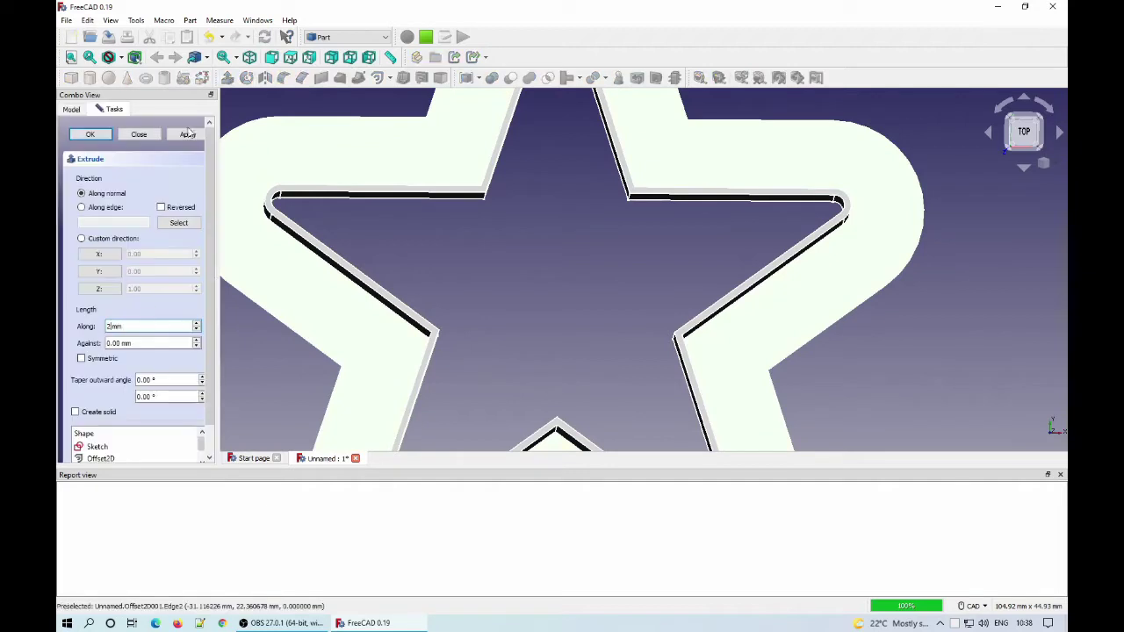
click(93, 134)
middle_drag(510, 278, 577, 280)
scroll(603, 255, down, 4)
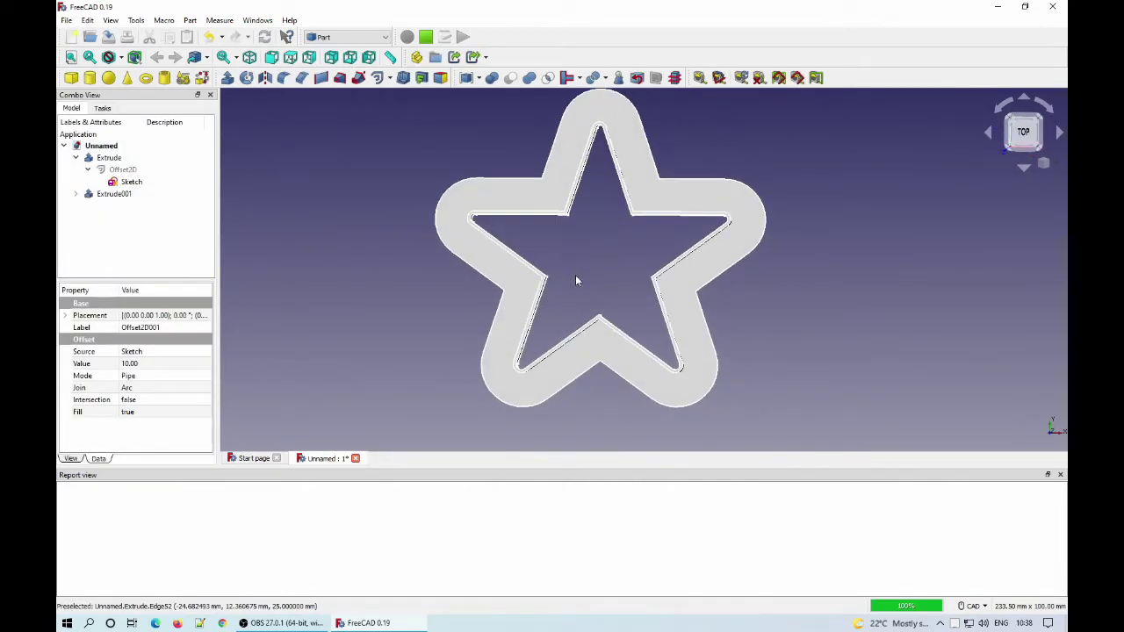
Try to export both star extrusions together as the STL mesh CC_Star_002.stl in the Cookie_Cutters folder
click(77, 158)
click(119, 160)
ctrl+click(118, 169)
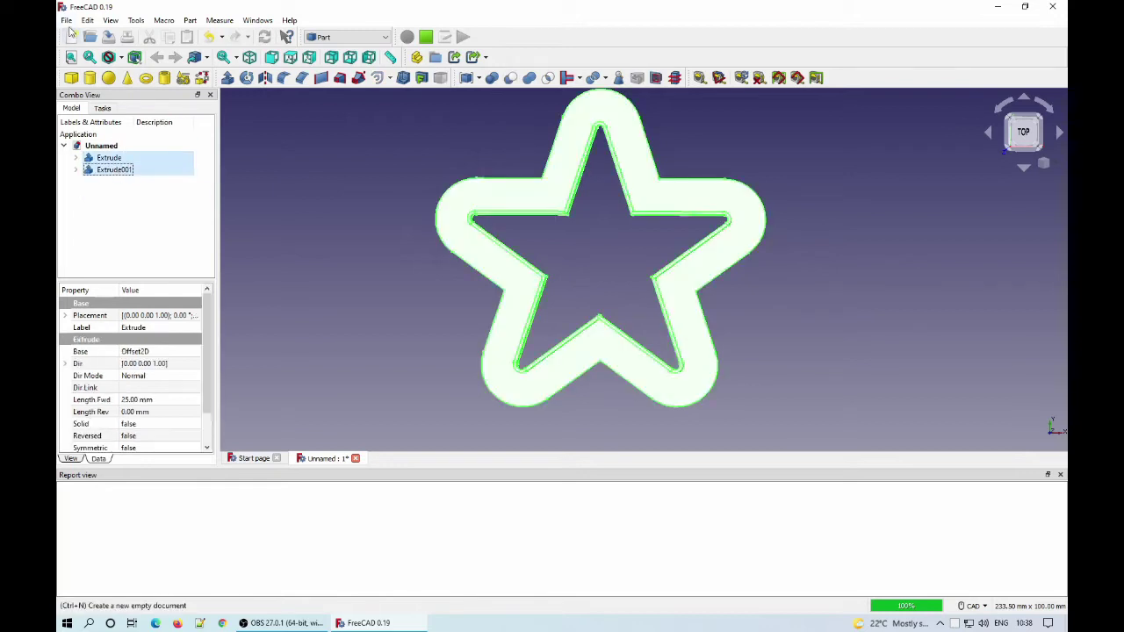
click(66, 19)
click(97, 183)
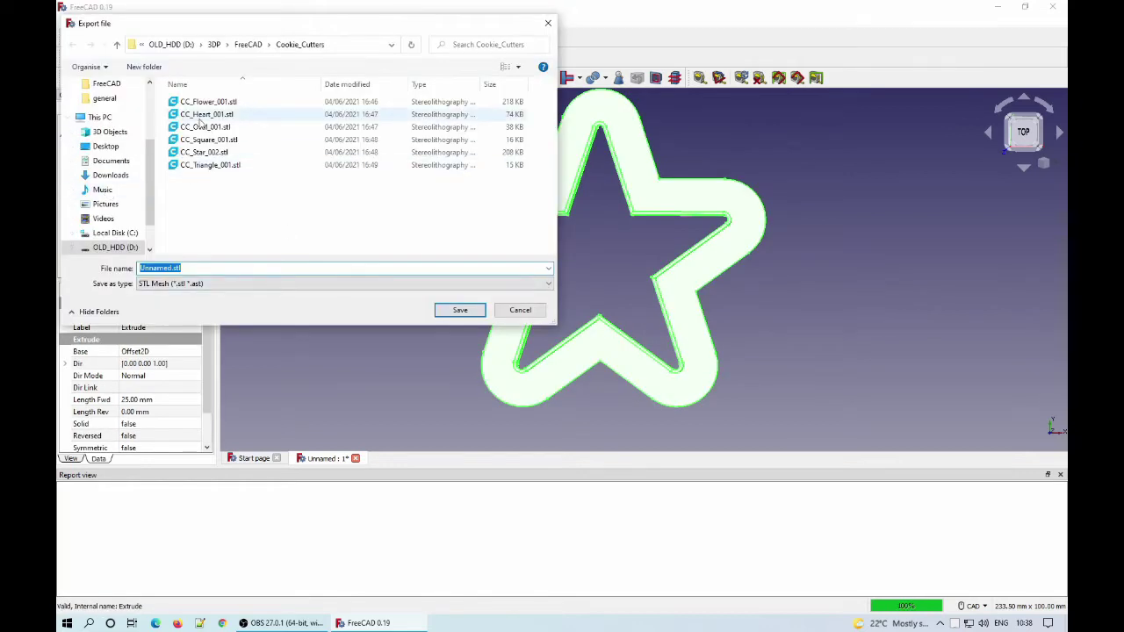
click(204, 153)
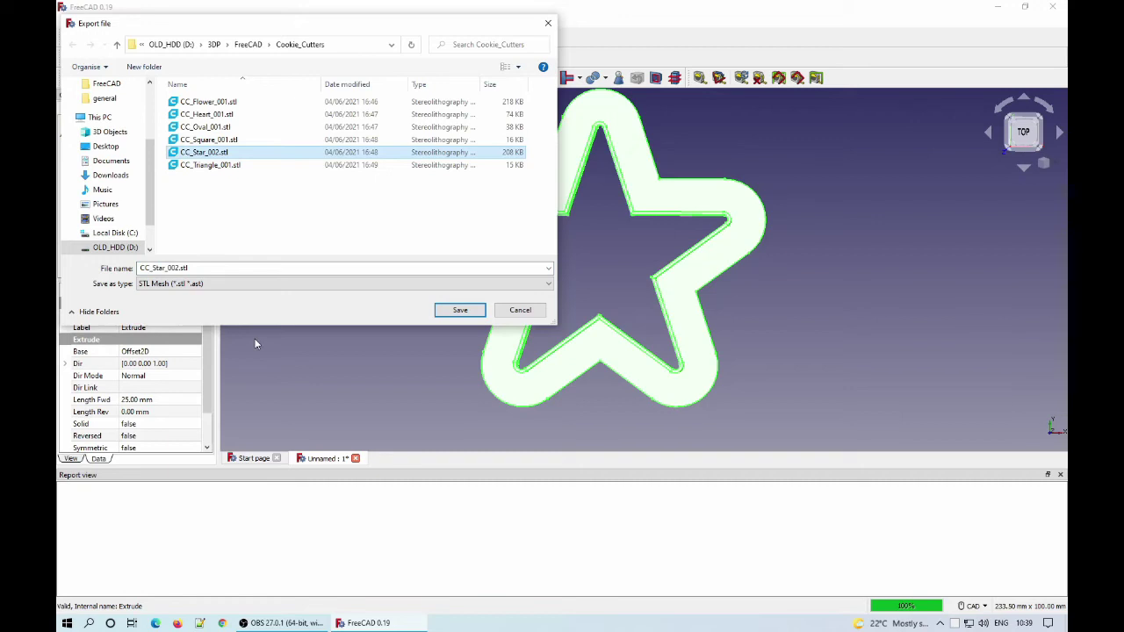
key(Escape)
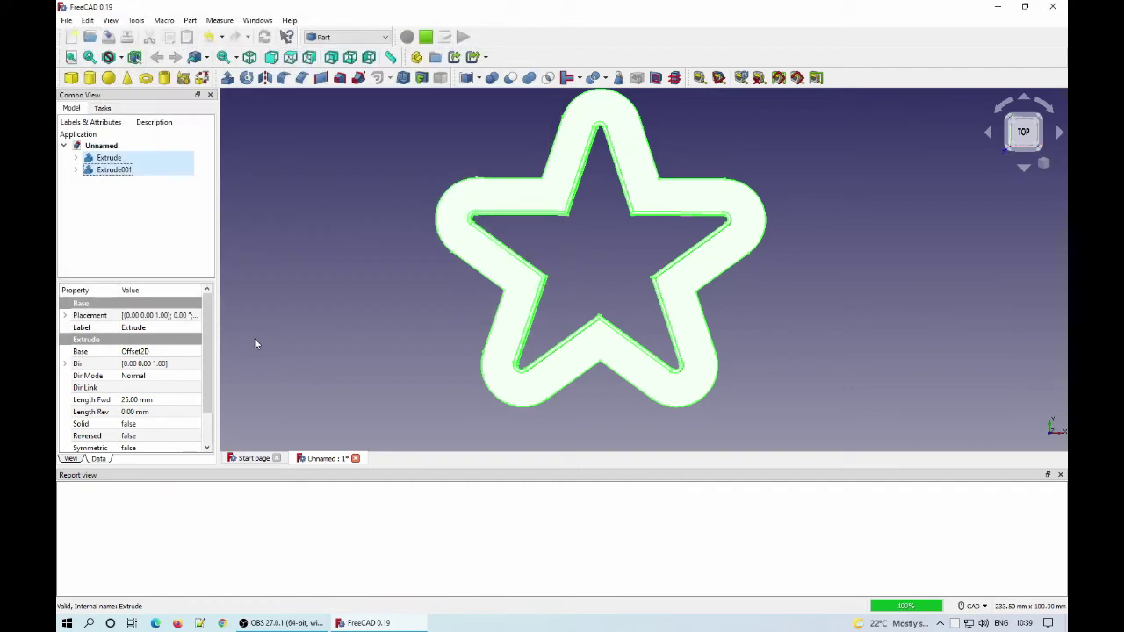
Stop the macro recording and open CC_Macro.FCMacro for editing
click(426, 38)
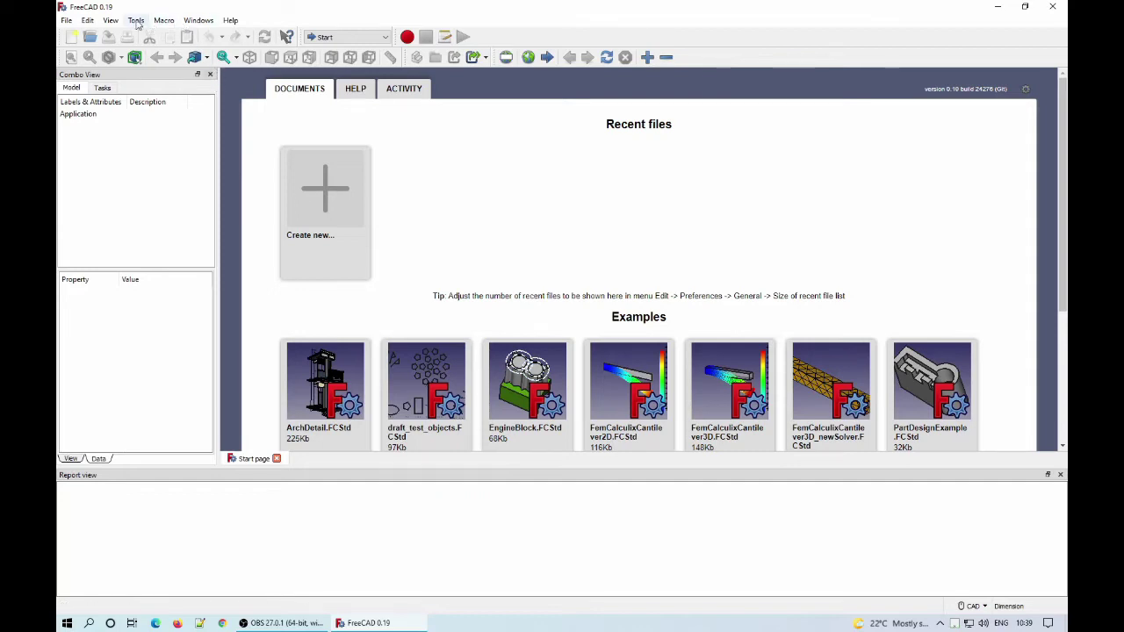
click(161, 21)
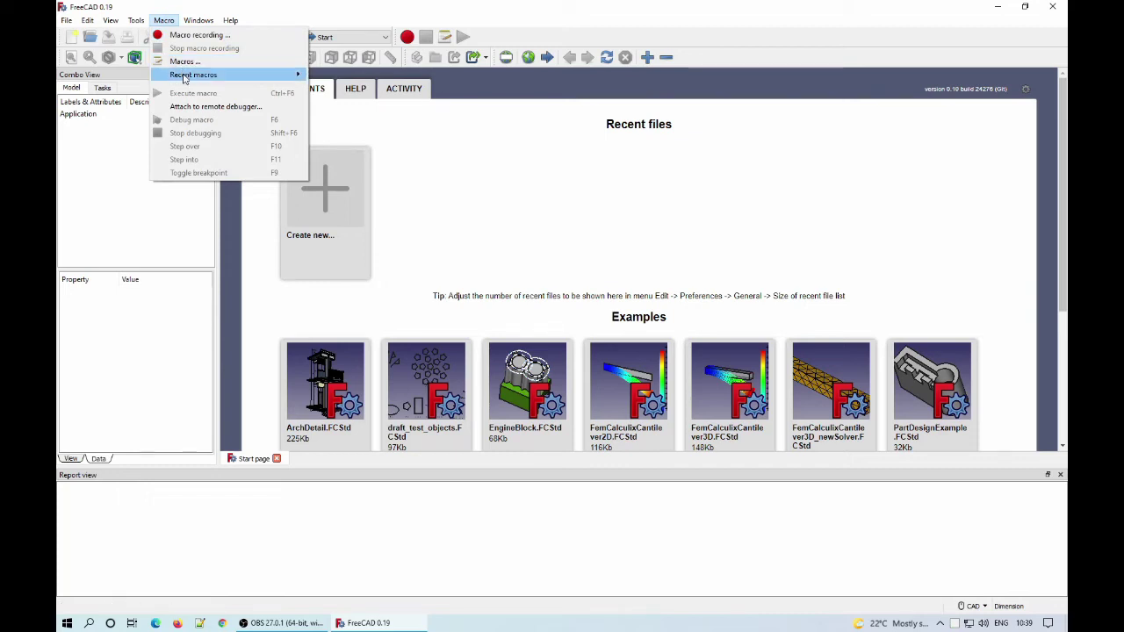
click(186, 61)
click(440, 233)
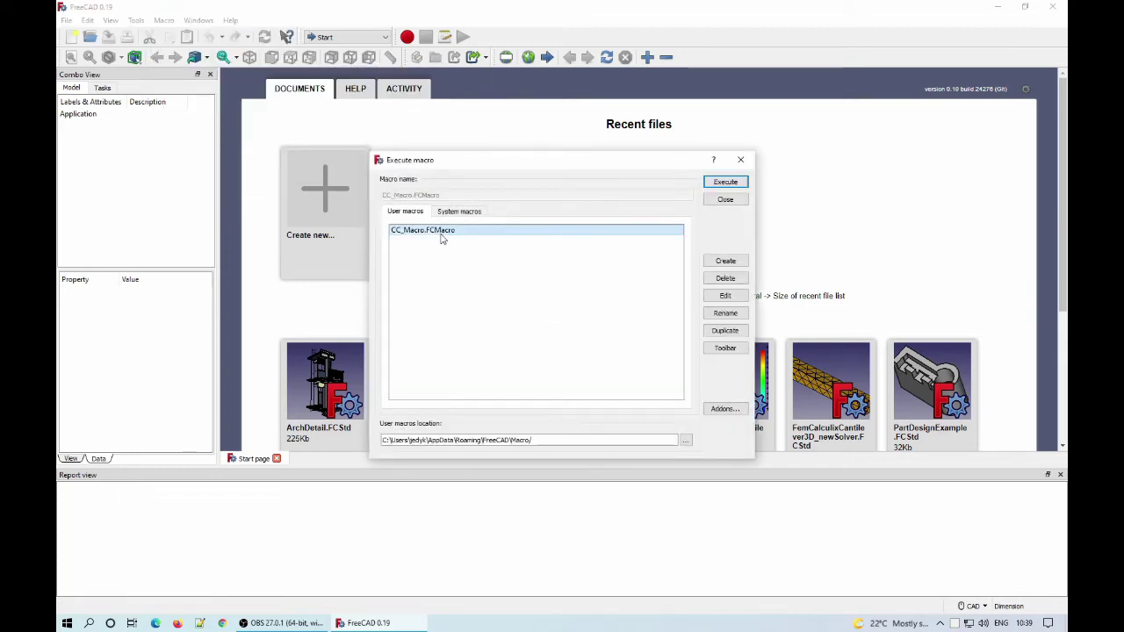
click(737, 296)
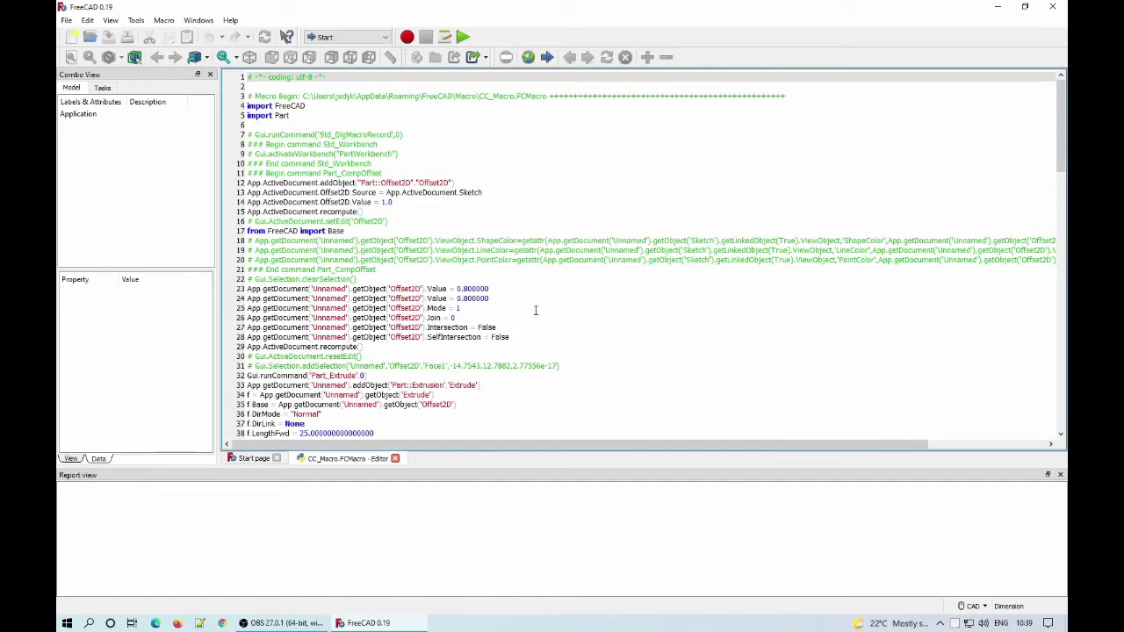
Duplicate the Offset2D SelfIntersection line in the macro and change the copy to set Fill = True
scroll(534, 310, down, 4)
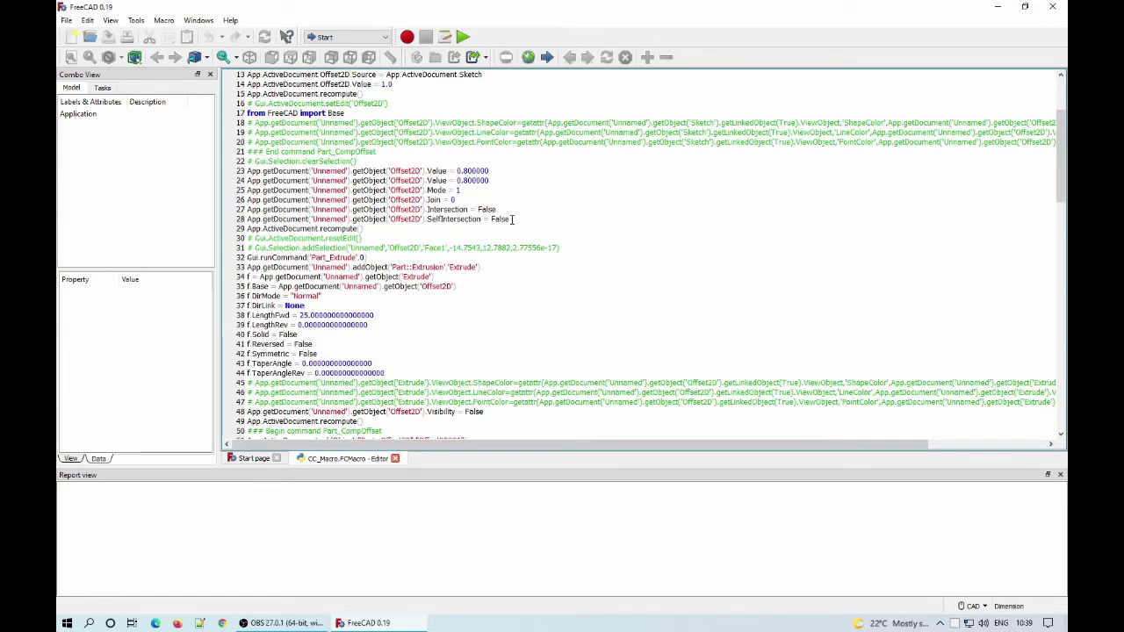
drag(510, 219, 247, 219)
key(ctrl+c)
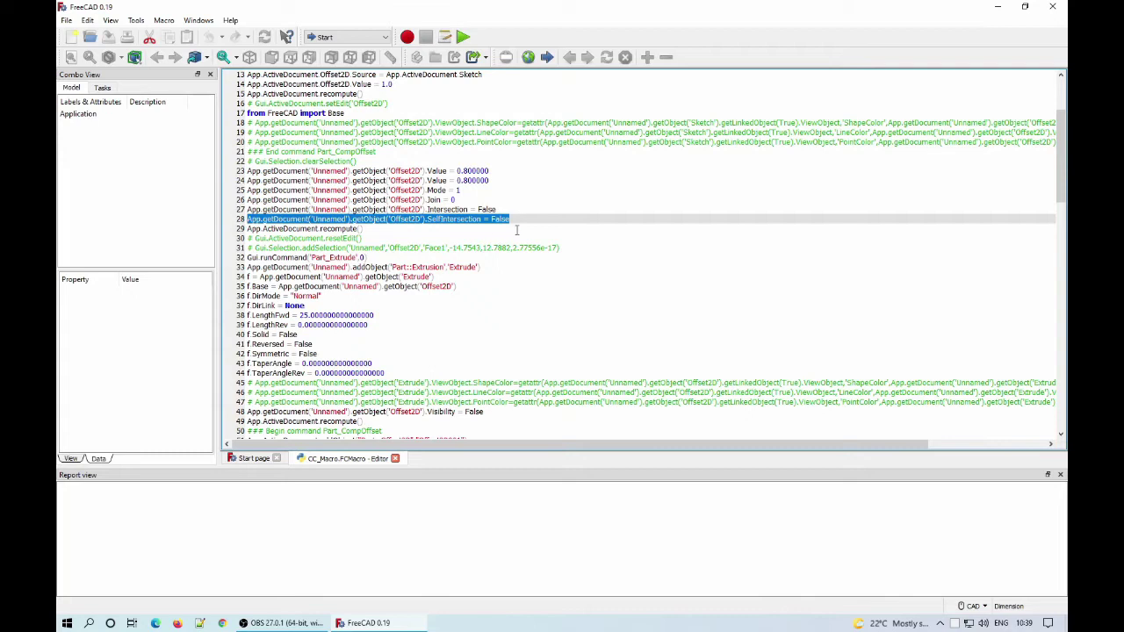
click(577, 220)
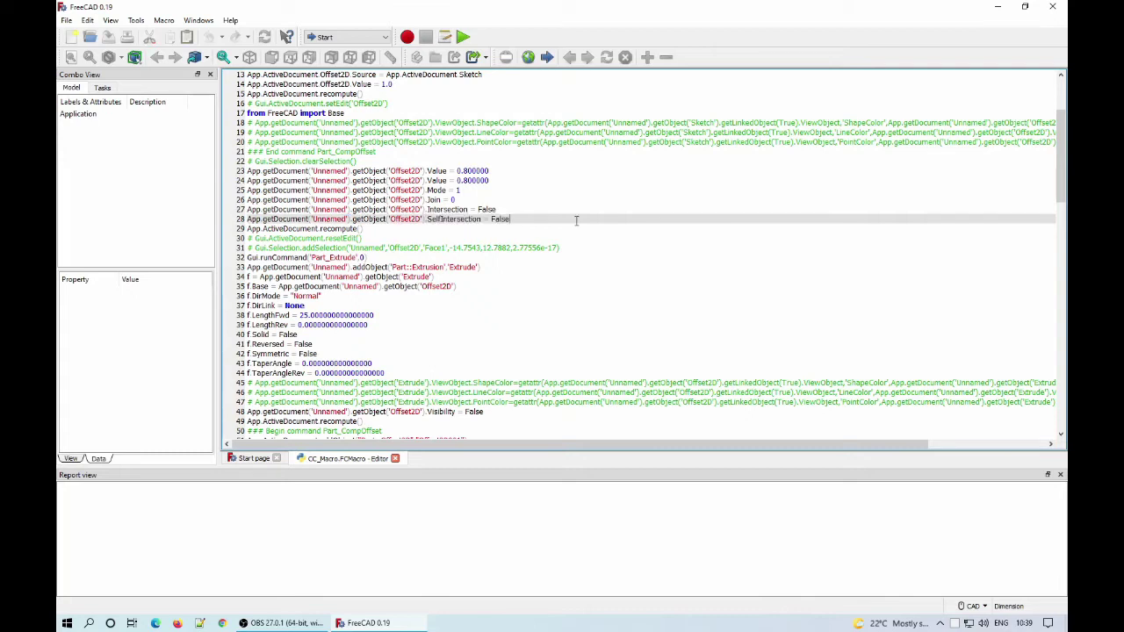
key(Return)
key(ctrl+v)
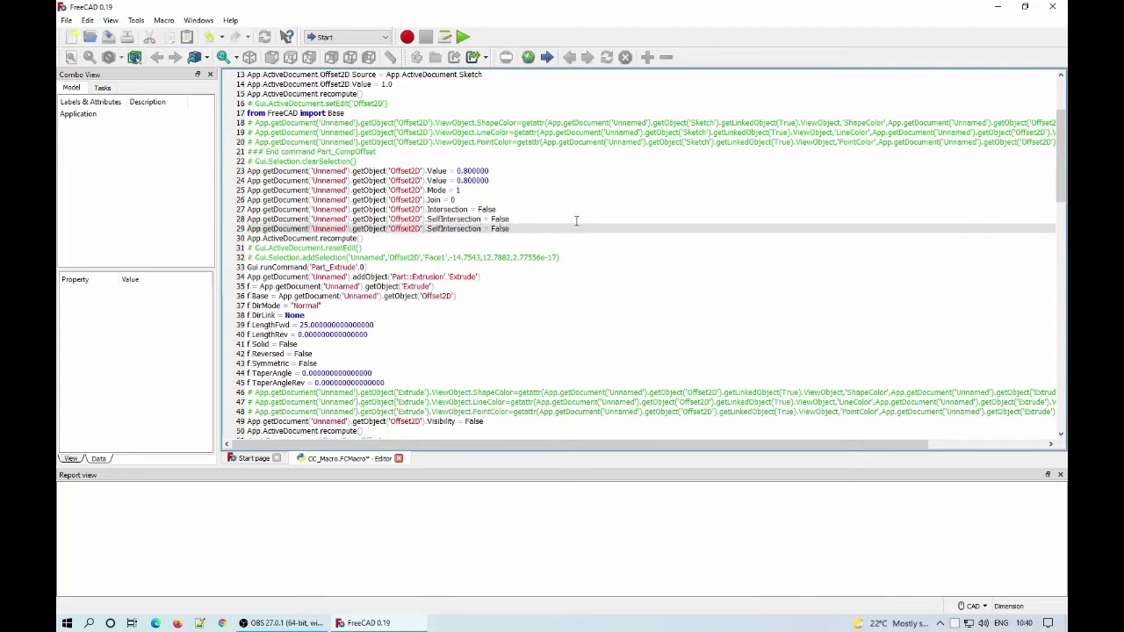
key(BackSpace)
key(BackSpace)
key(BackSpace)
key(BackSpace)
key(BackSpace)
key(BackSpace)
key(BackSpace)
key(BackSpace)
key(BackSpace)
key(BackSpace)
key(BackSpace)
text(T)
Duplicate the Offset2D001 SelfIntersection line, change the copy to Fill = True, and save and close the macro
key(Down)
key(Down)
key(Down)
key(Down)
key(Down)
key(Down)
key(Down)
key(Down)
key(Down)
key(Down)
key(Down)
key(Down)
key(Down)
key(Down)
key(Down)
key(Down)
key(Down)
key(Down)
key(Down)
key(Down)
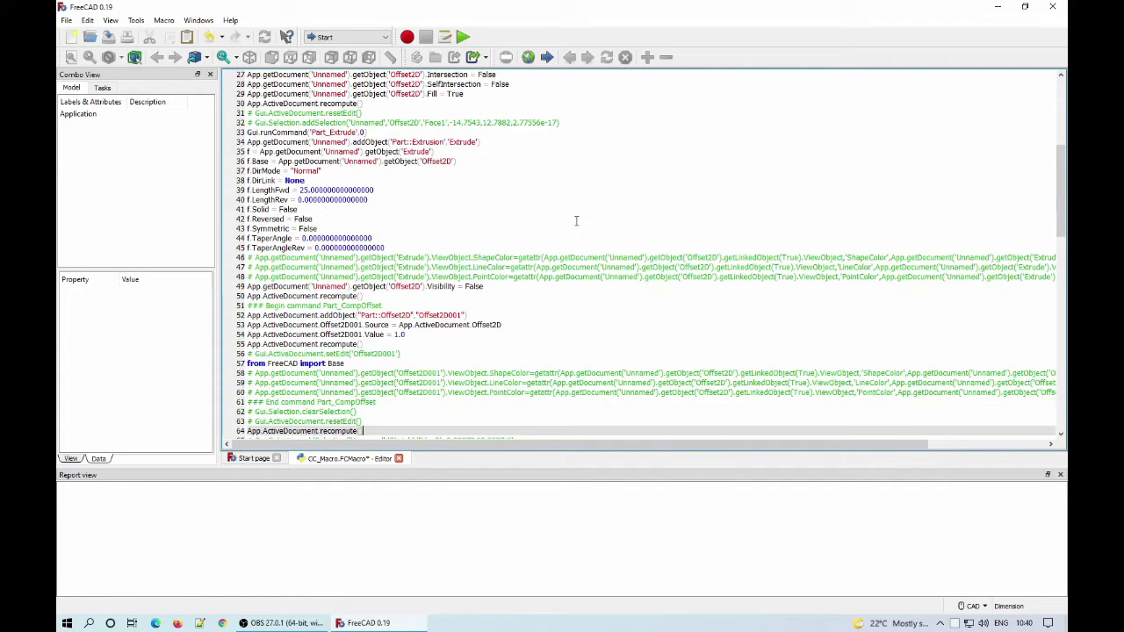
key(Down)
key(Down)
key(Down)
key(Down)
key(Down)
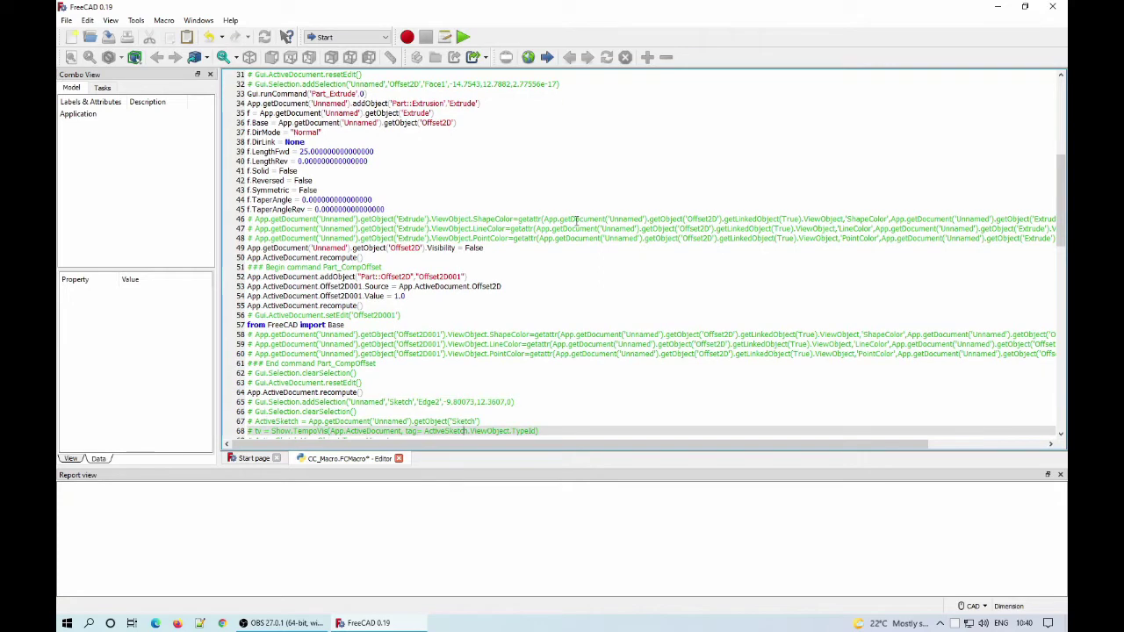
key(Down)
key(Down)
key(Down)
key(Down)
key(Down)
key(Down)
key(Down)
key(Down)
key(Down)
key(Down)
key(Down)
key(Down)
key(Down)
key(Down)
key(Down)
key(Down)
key(Down)
key(Down)
key(Down)
key(Down)
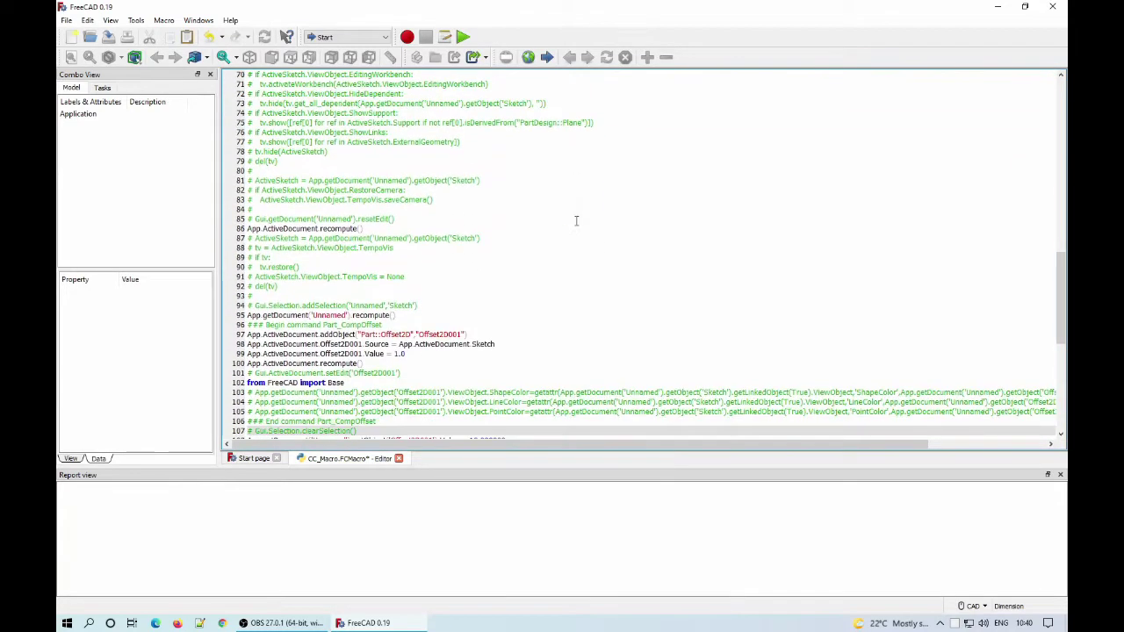
key(Down)
key(Down)
key(Down)
key(Down)
key(Up)
key(Up)
key(Up)
key(Up)
key(Up)
key(Up)
key(Up)
key(Up)
key(Up)
key(Up)
key(Up)
key(Up)
key(Up)
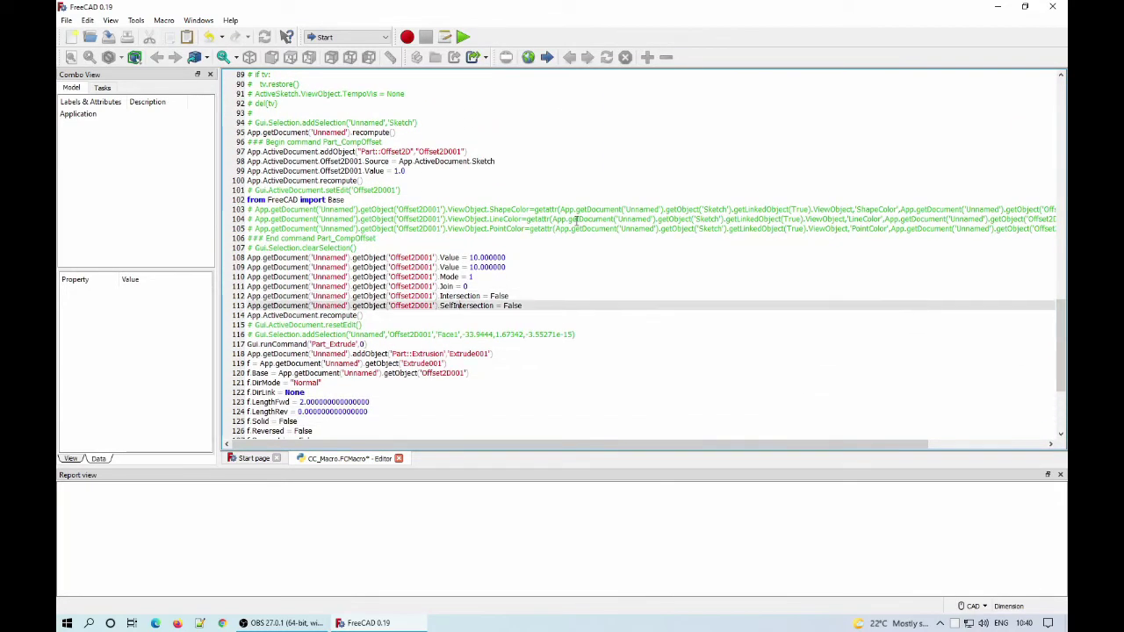
key(Up)
key(End)
key(Down)
drag(249, 308, 529, 305)
key(ctrl+c)
click(530, 306)
key(Return)
key(ctrl+v)
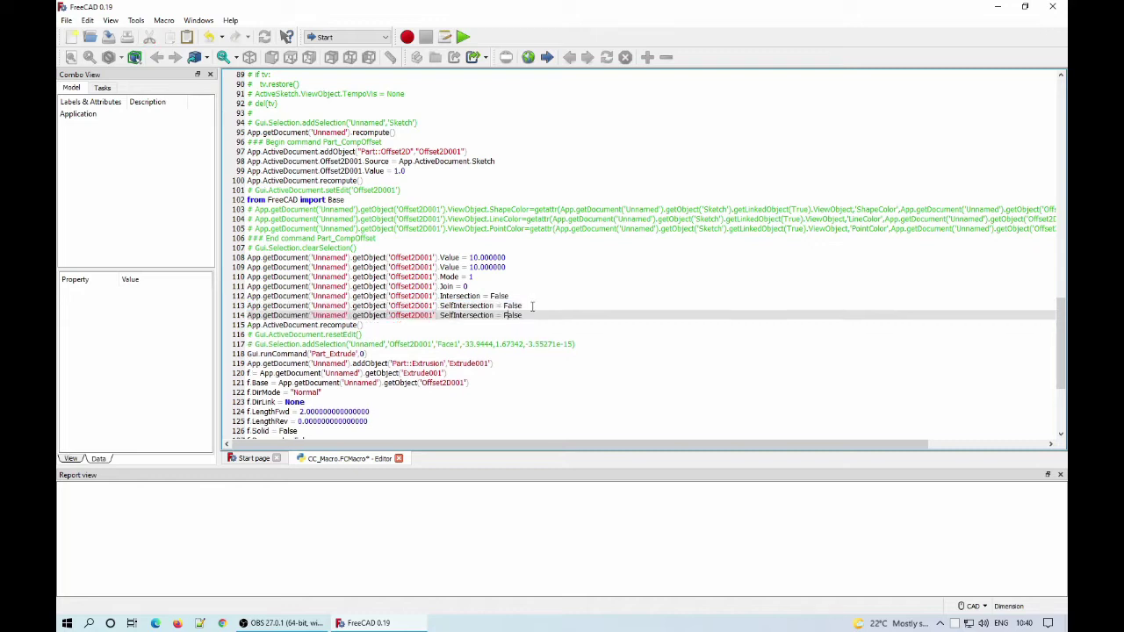
key(BackSpace)
key(BackSpace)
key(BackSpace)
key(BackSpace)
key(BackSpace)
key(BackSpace)
key(BackSpace)
key(BackSpace)
key(BackSpace)
key(BackSpace)
key(BackSpace)
key(BackSpace)
key(BackSpace)
key(BackSpace)
key(BackSpace)
text(Fill = True)
key(ctrl+s)
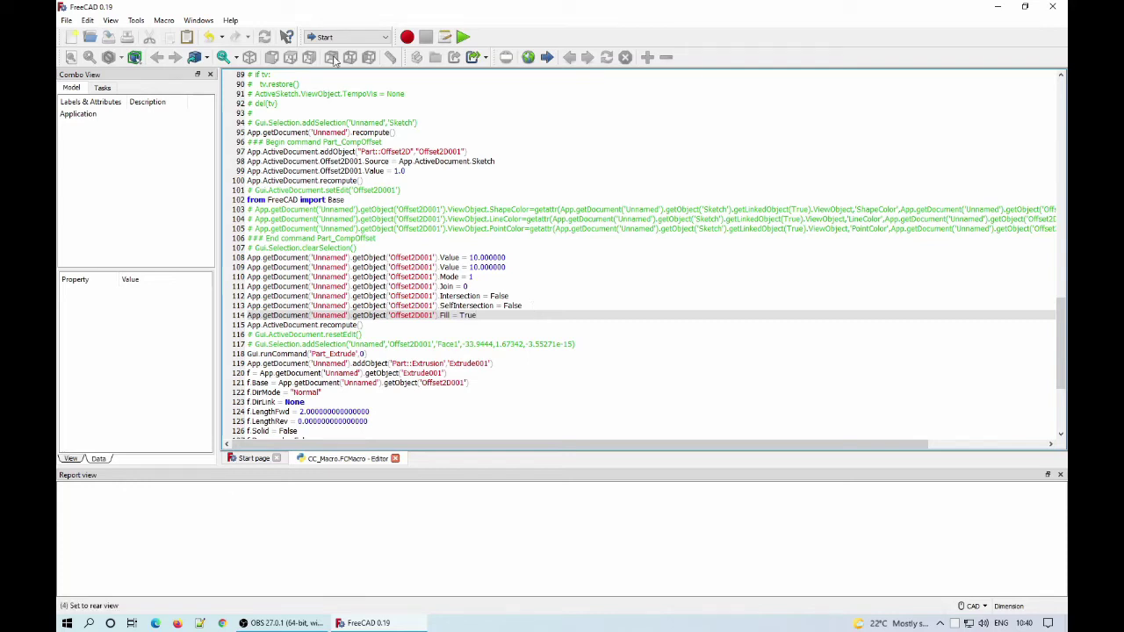
click(395, 458)
Create a new document and start a new sketch on the XY plane in the Sketcher workbench
click(339, 192)
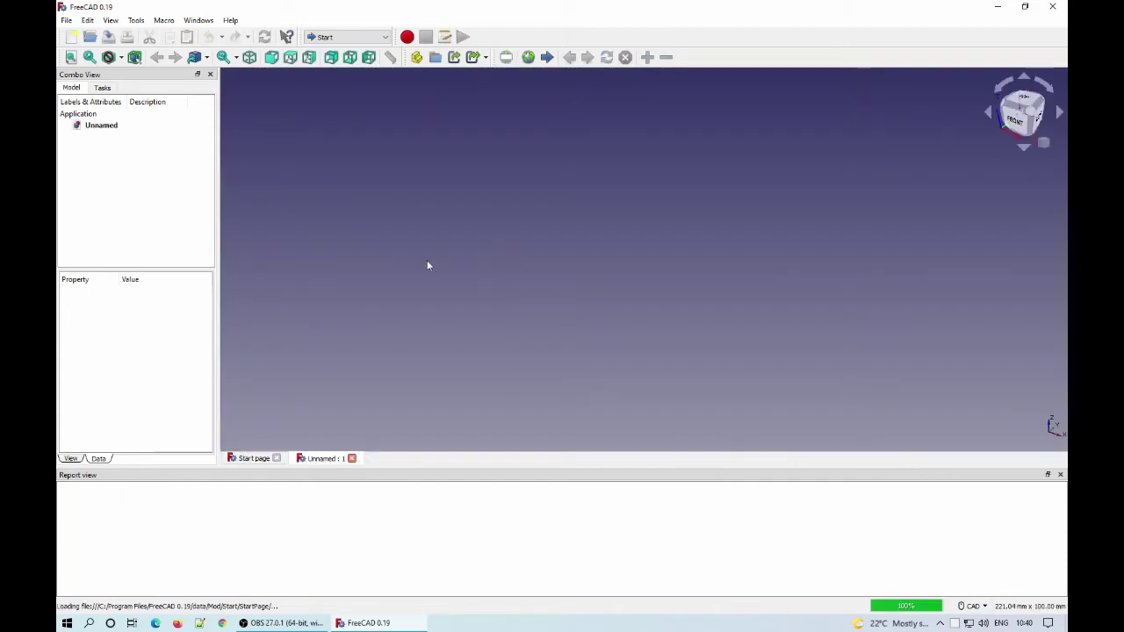
click(346, 37)
click(330, 216)
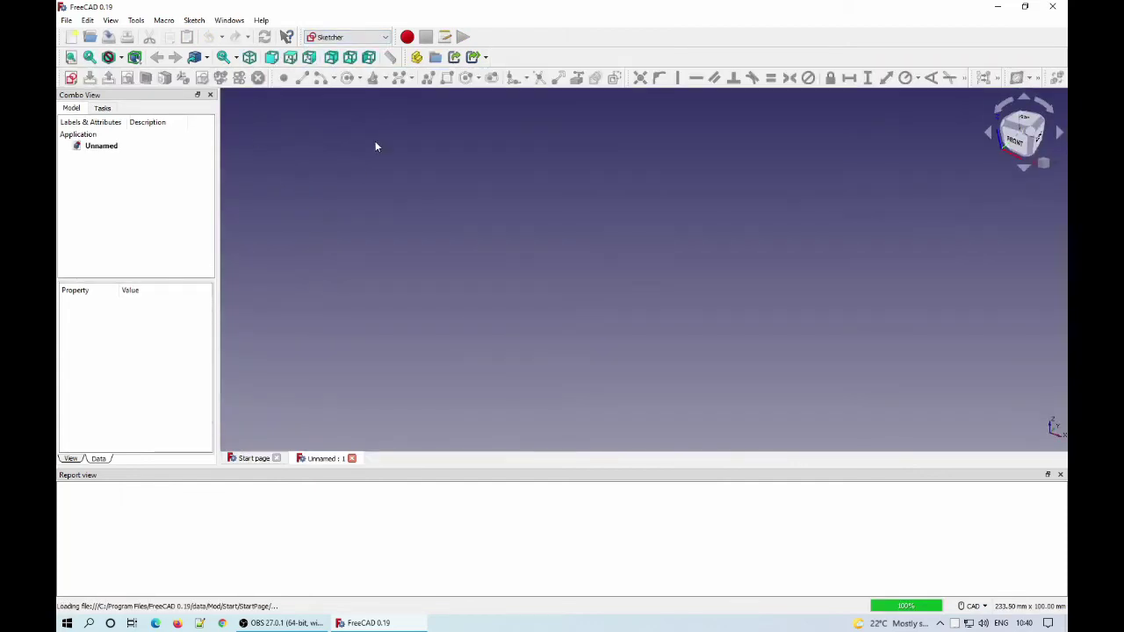
click(71, 78)
click(538, 359)
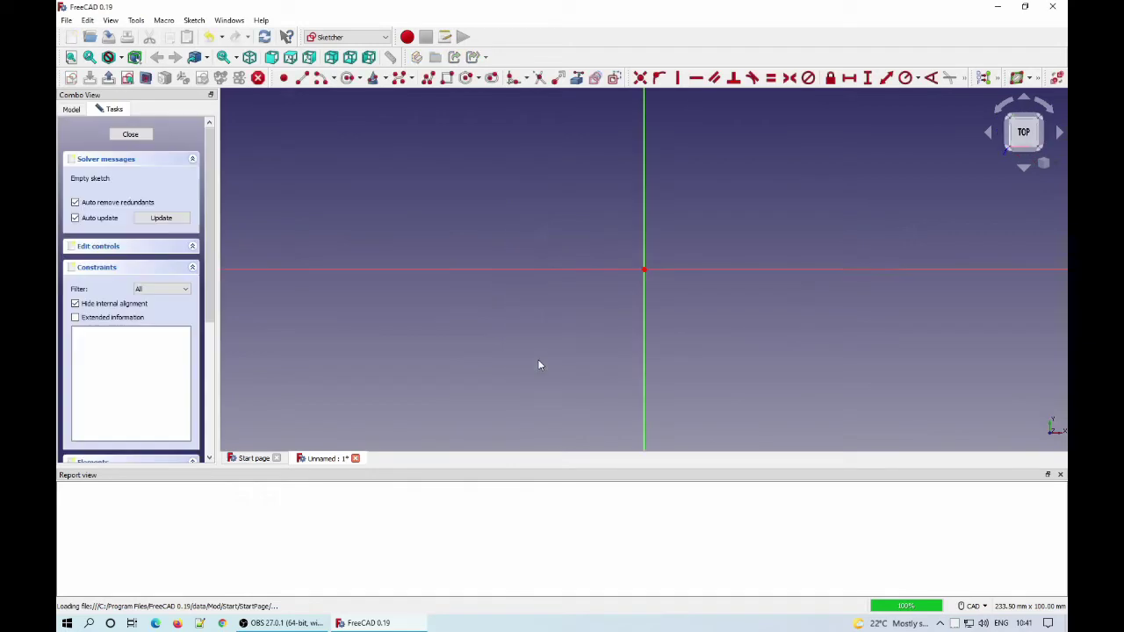
Sketch an equilateral triangle centred on the origin with a corner at the lower right
click(478, 79)
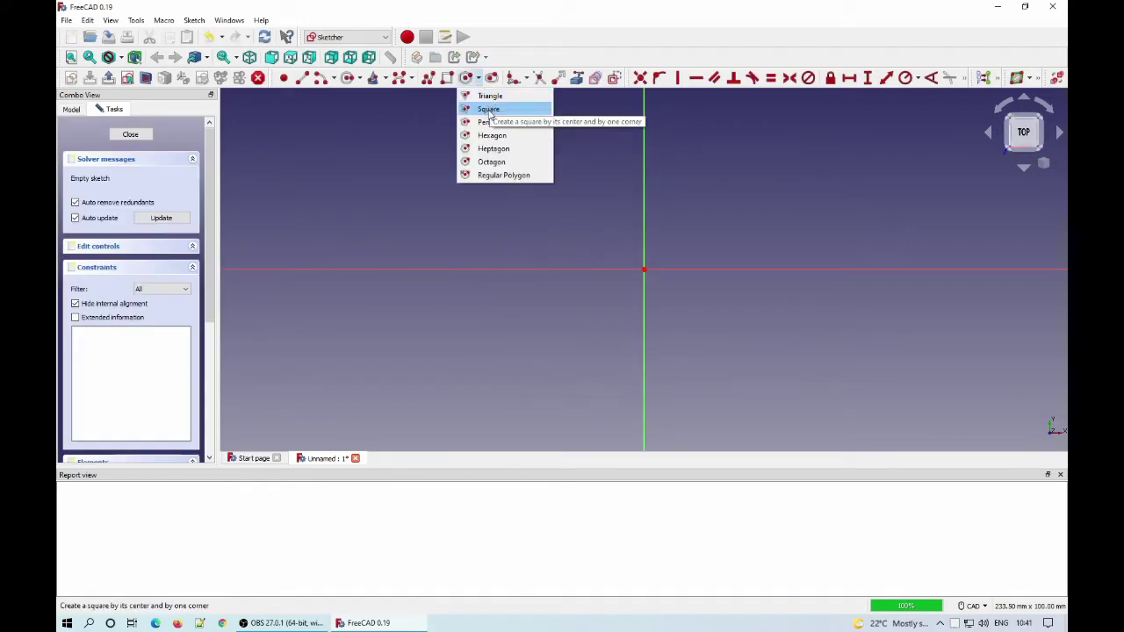
click(490, 109)
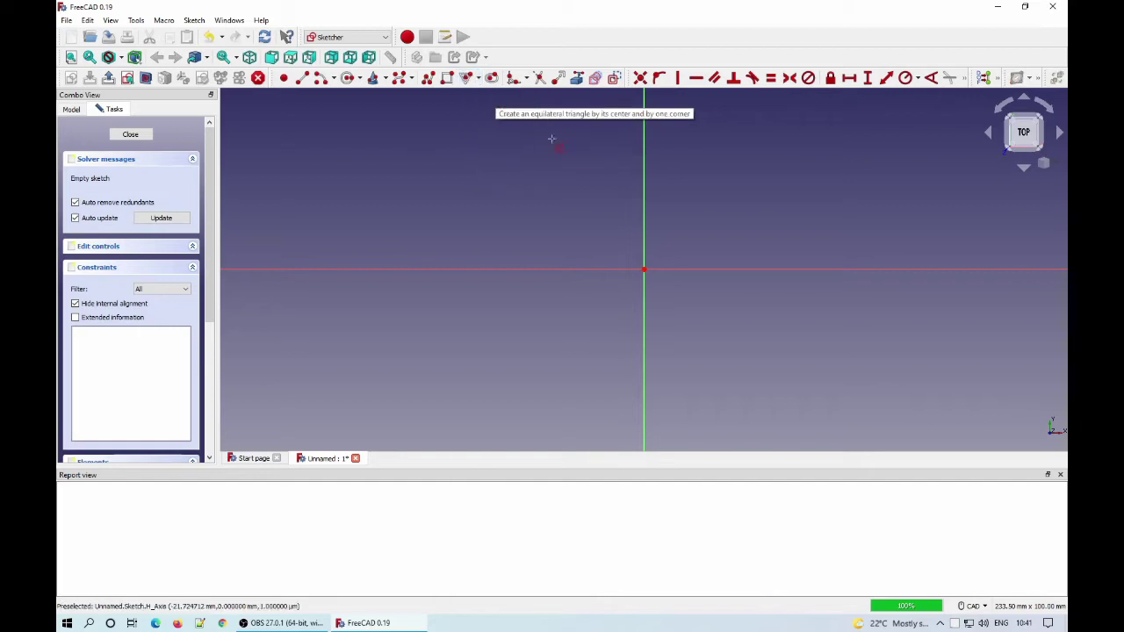
click(645, 271)
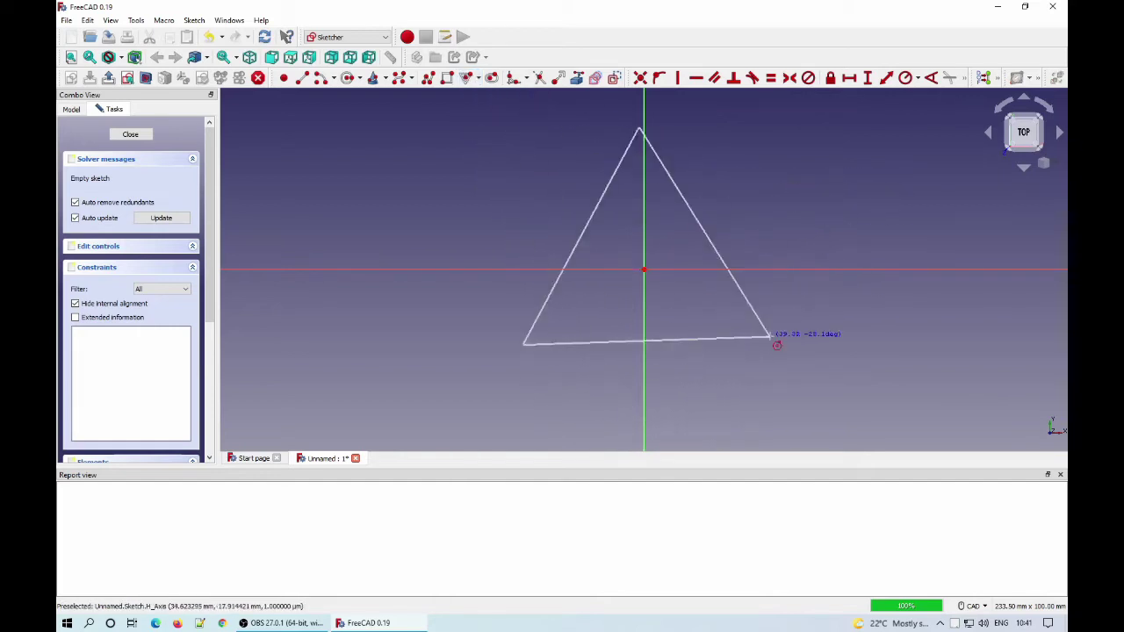
click(791, 355)
Constrain the triangle's circumscribed circle to a radius of 40 mm
click(905, 77)
click(799, 194)
text(40)
key(Return)
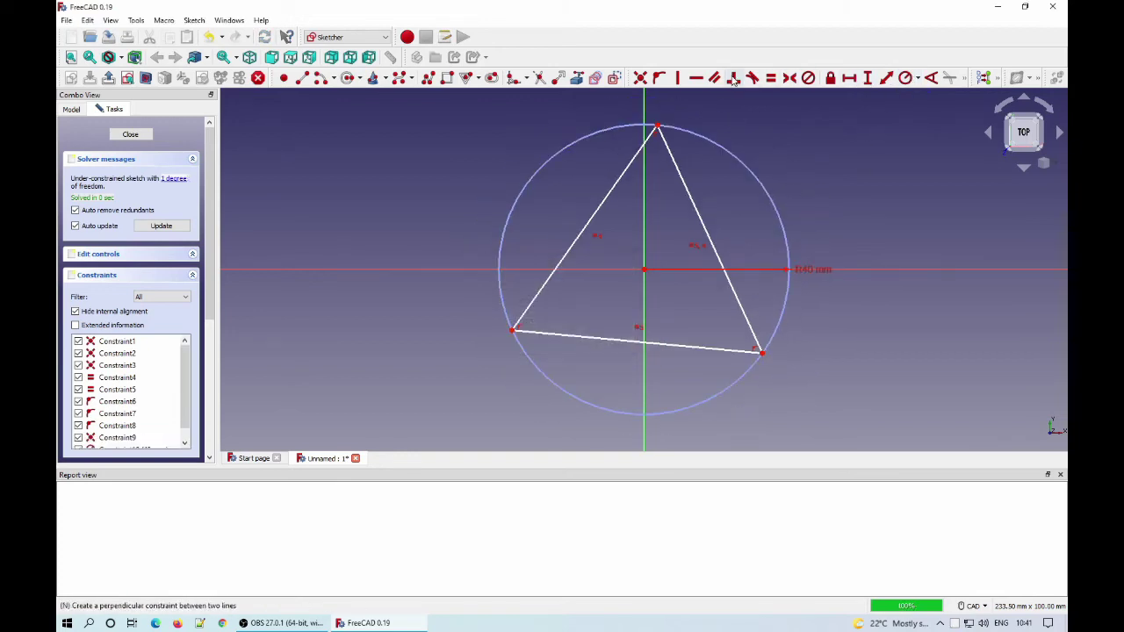
Constrain the triangle's base edge to be horizontal and close the sketch
click(696, 77)
click(688, 347)
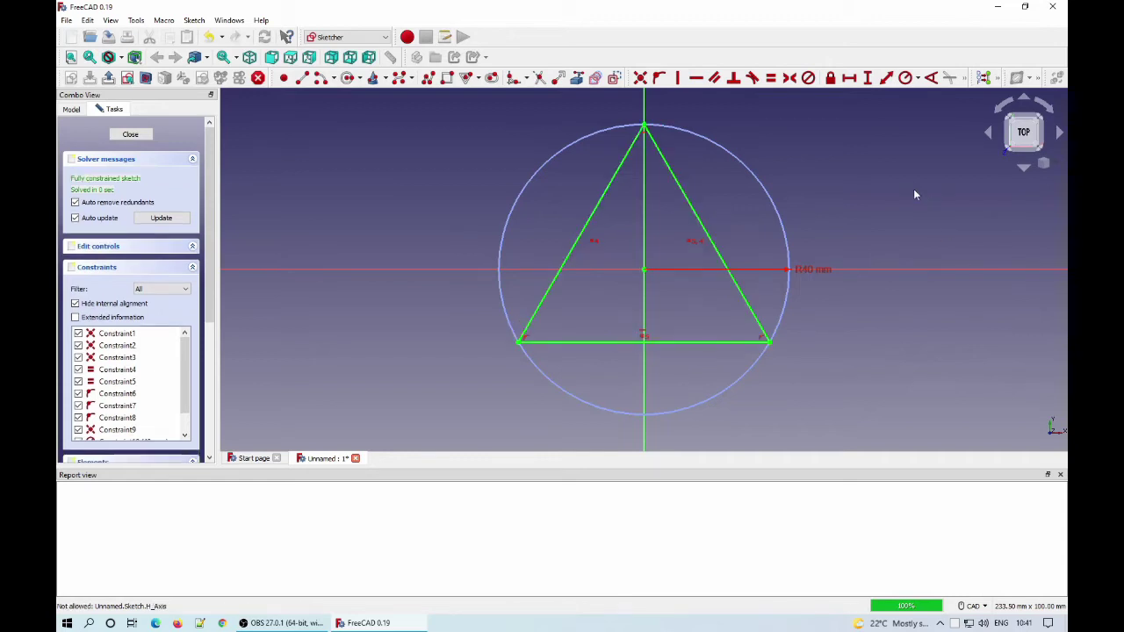
key(Escape)
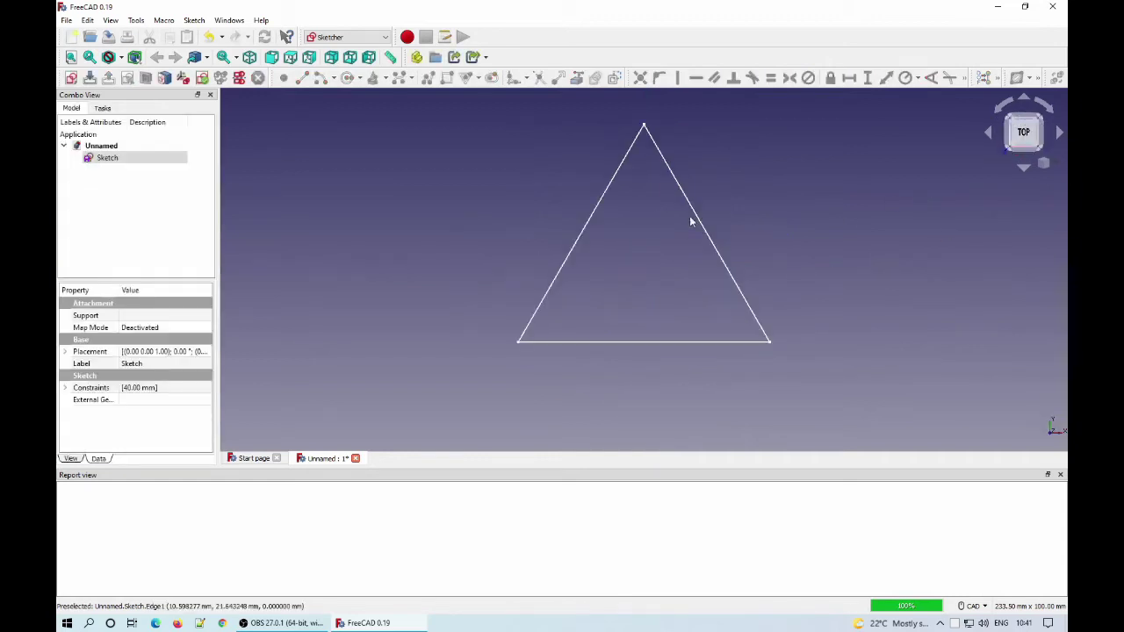
Execute the macro CC_Macro.FCMacro on the triangle sketch
click(164, 20)
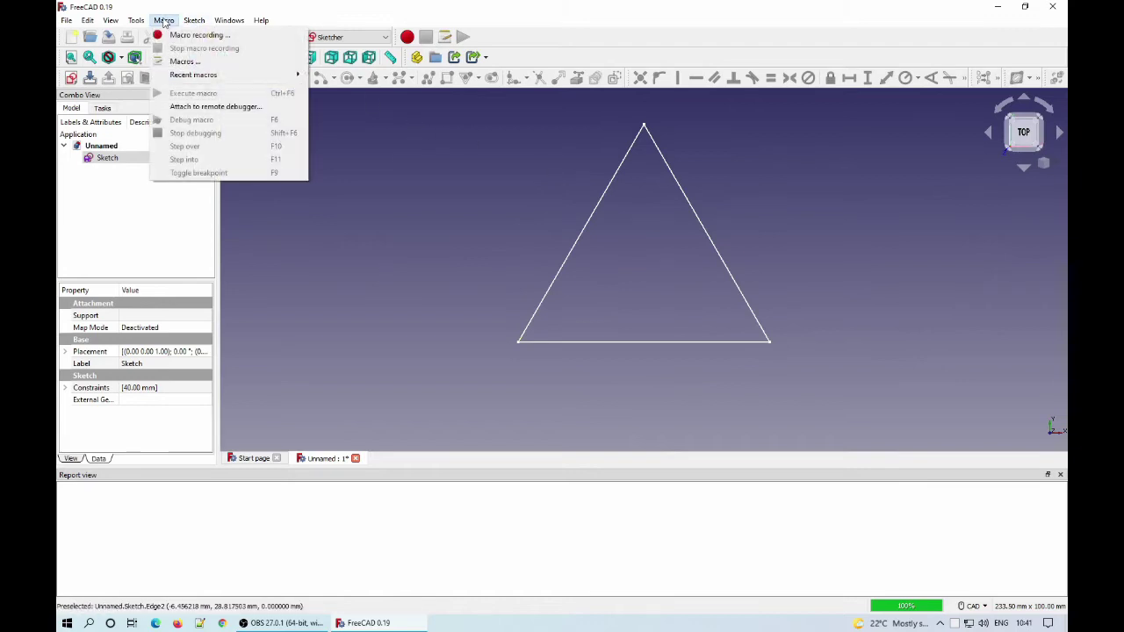
click(185, 62)
click(424, 230)
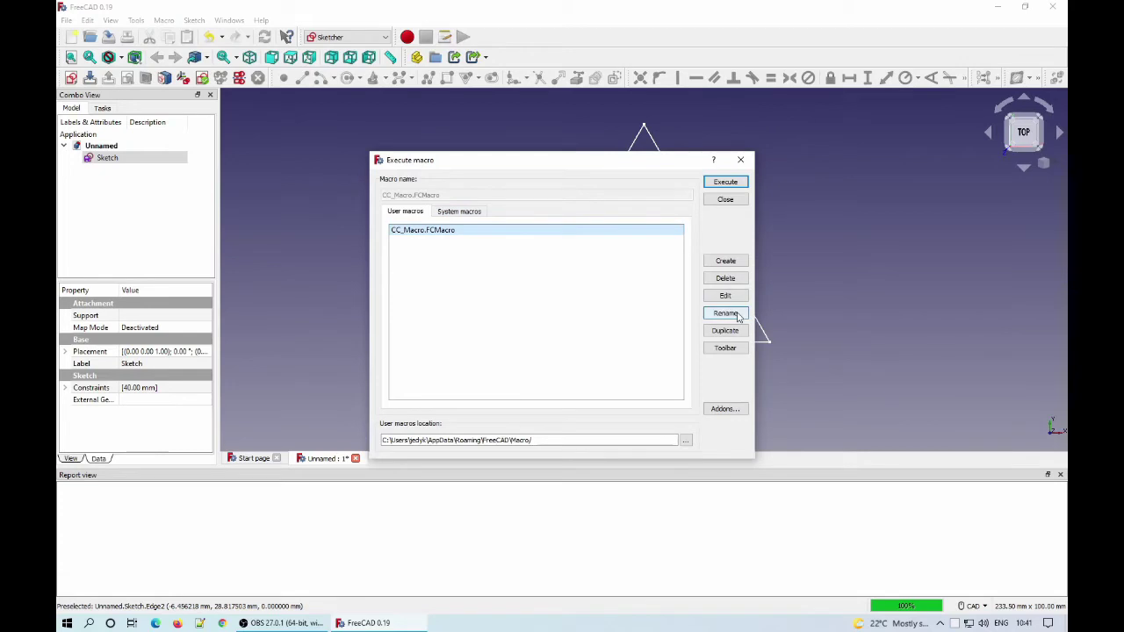
click(725, 182)
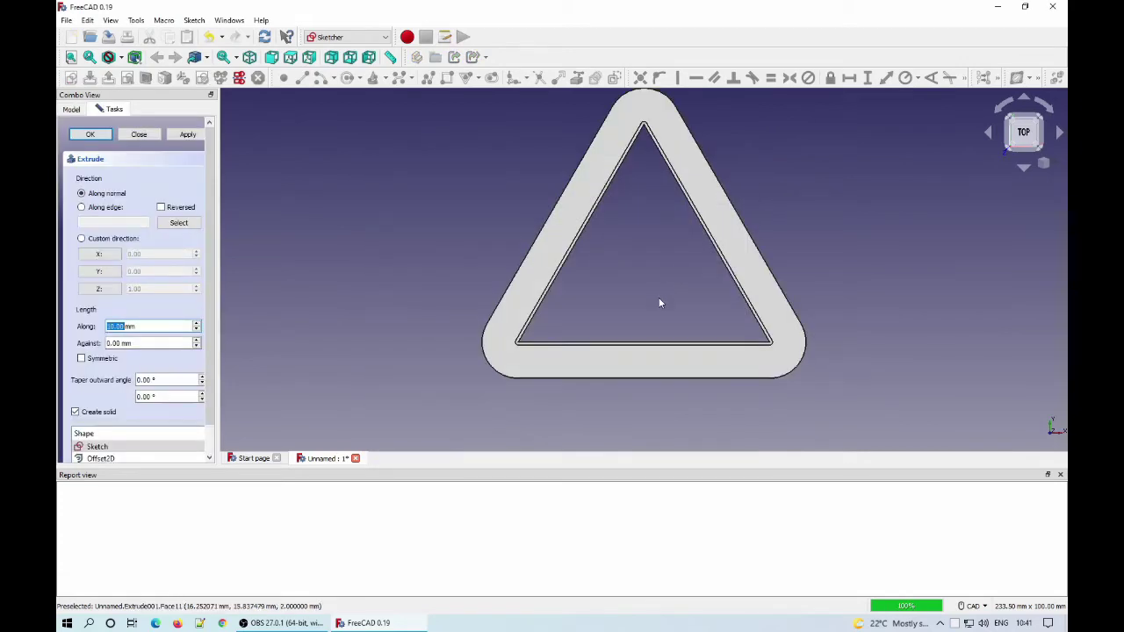